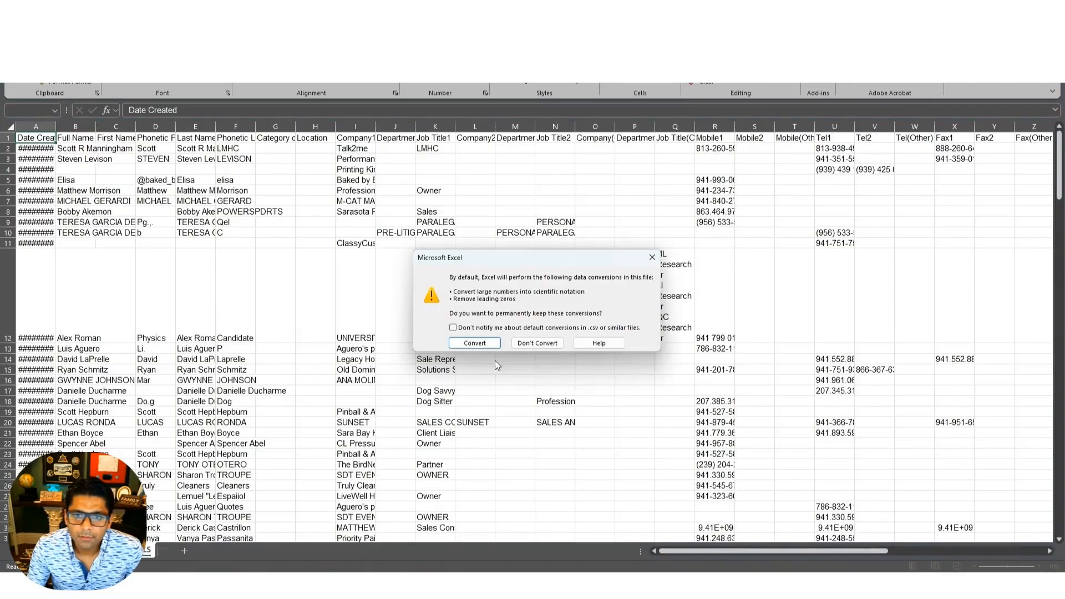
Step: Open the raw contact CSV without converting its data, look over the messy contacts, and return to the Edit Agent page
left_click(537, 344)
left_click(554, 340)
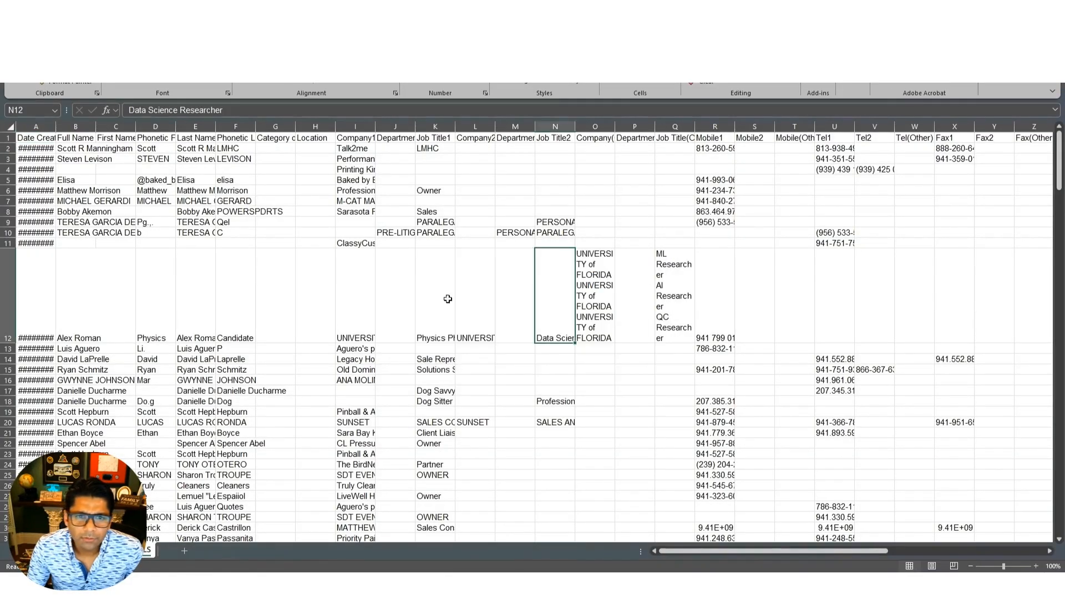
left_click_drag(137, 202, 488, 388)
left_click(474, 380)
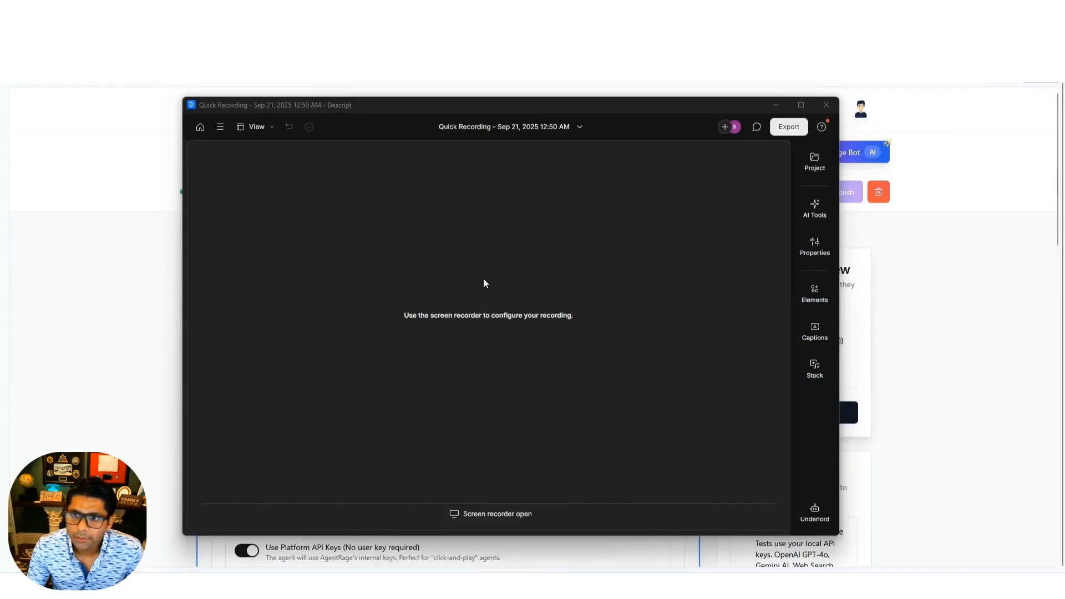
left_click(777, 107)
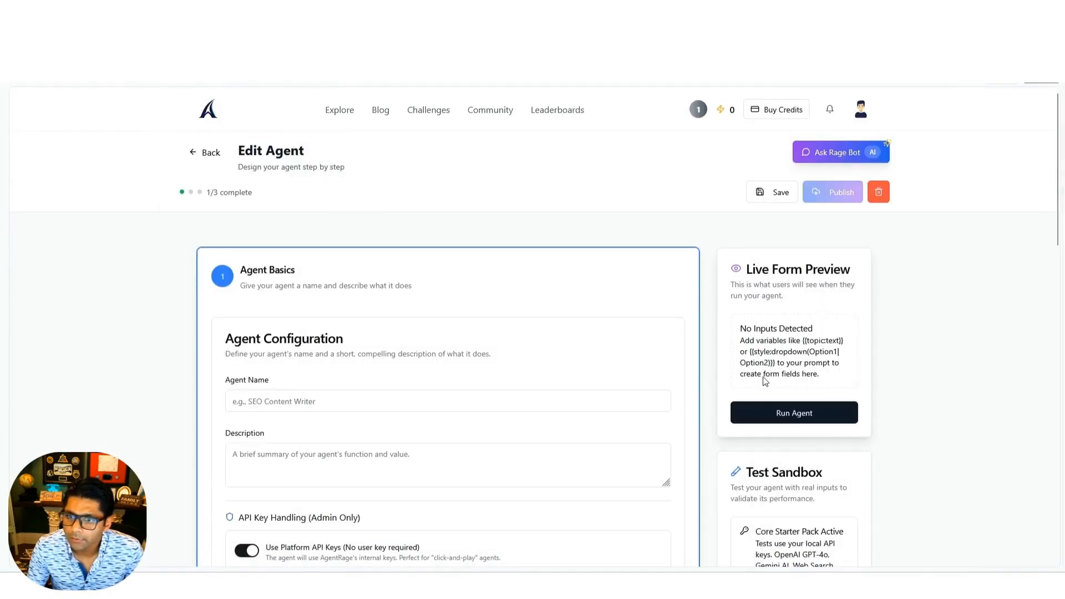
Step: Name the agent "🧹 The Contact Data Hygiene & Standardizer 📊"
scroll(367, 370, "down", 3)
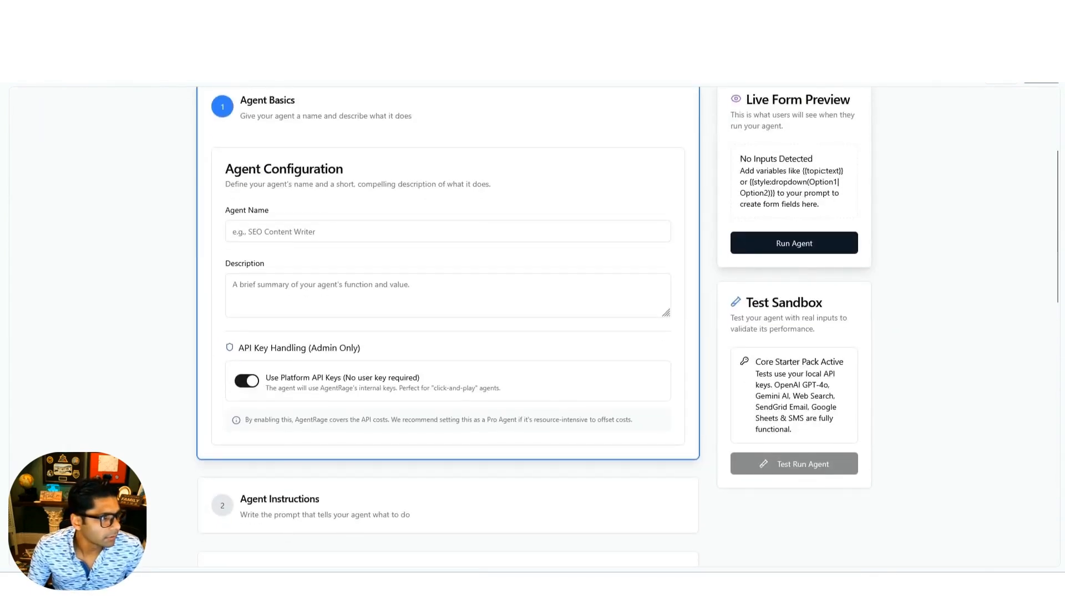
left_click(300, 237)
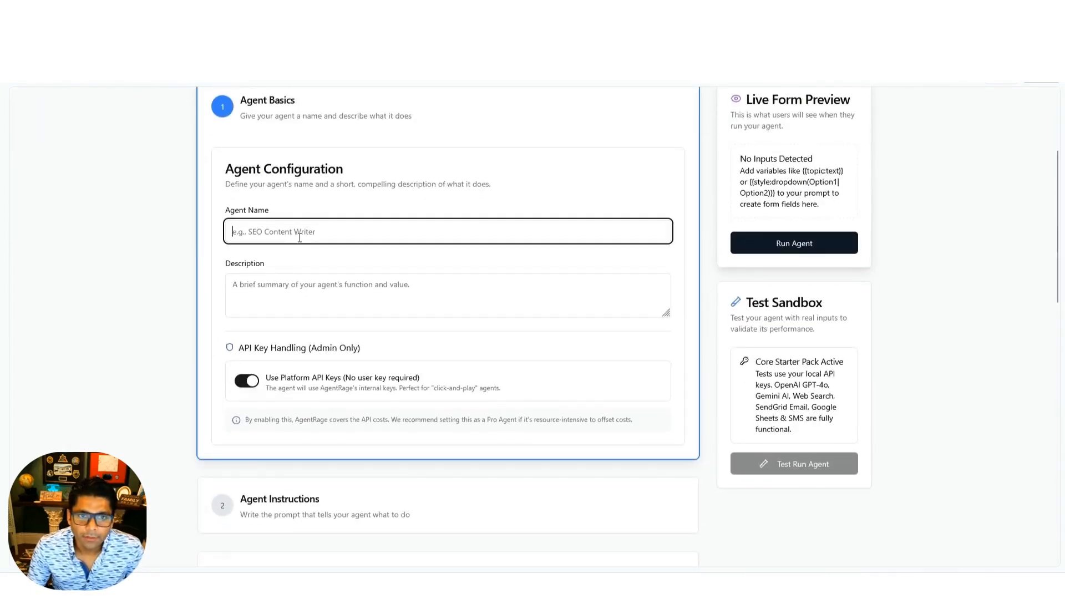
type("🧹 The Contact Data Hygiene & Standardizer 📊")
key("alt+Tab")
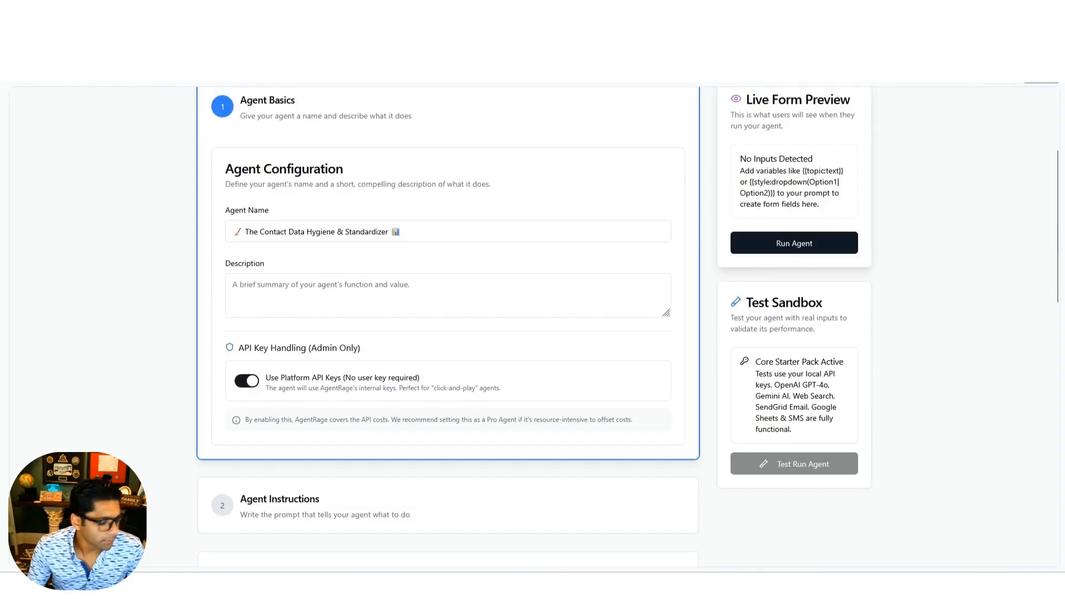
left_click(305, 292)
key("ctrl+v")
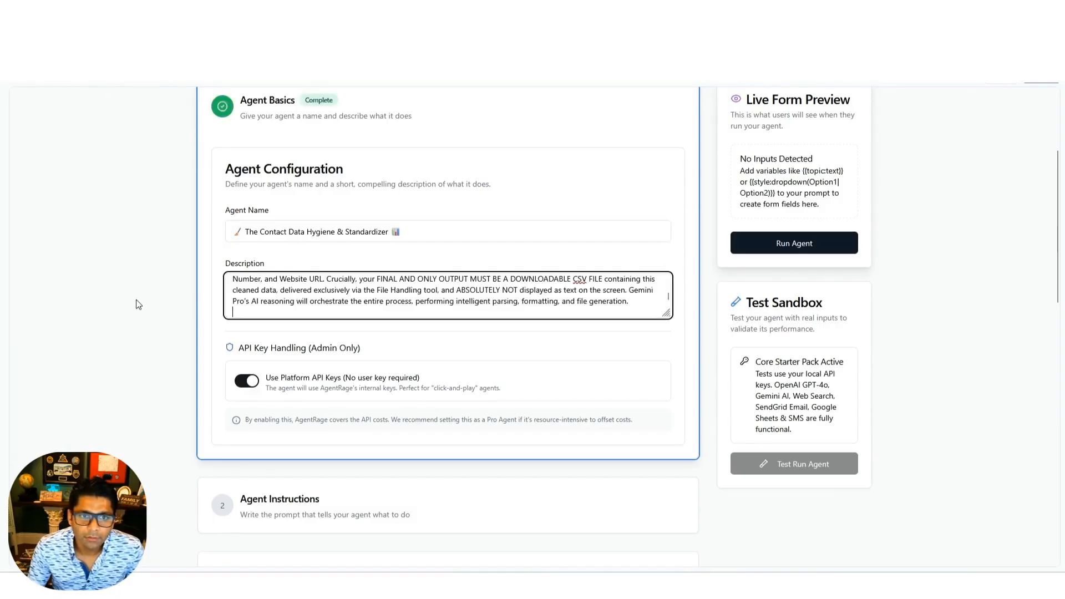
left_click(155, 307)
scroll(184, 348, "up", 3)
scroll(184, 349, "down", 7)
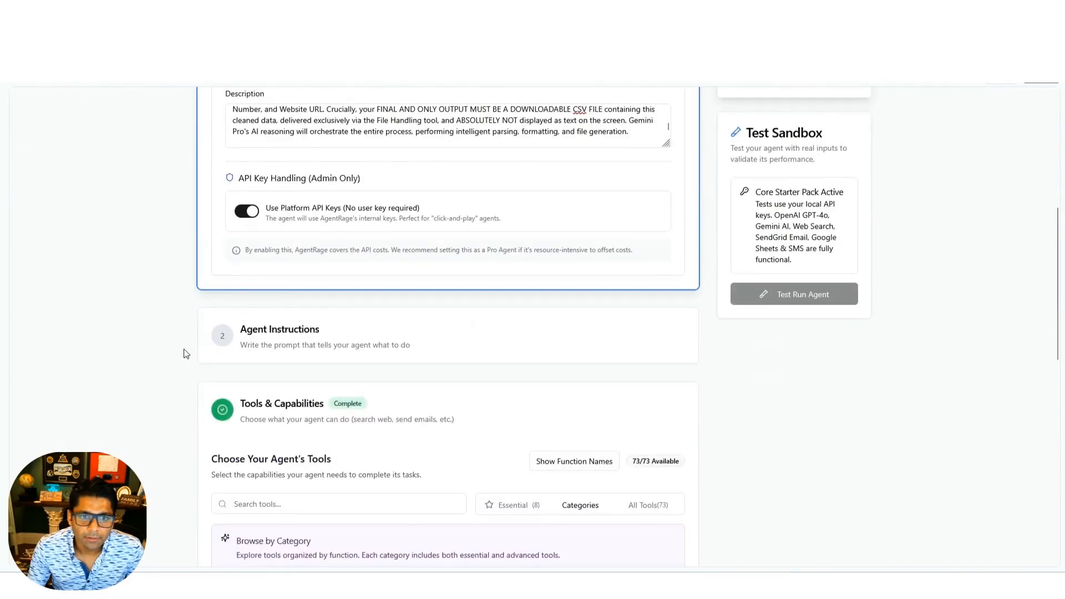
scroll(202, 362, "down", 4)
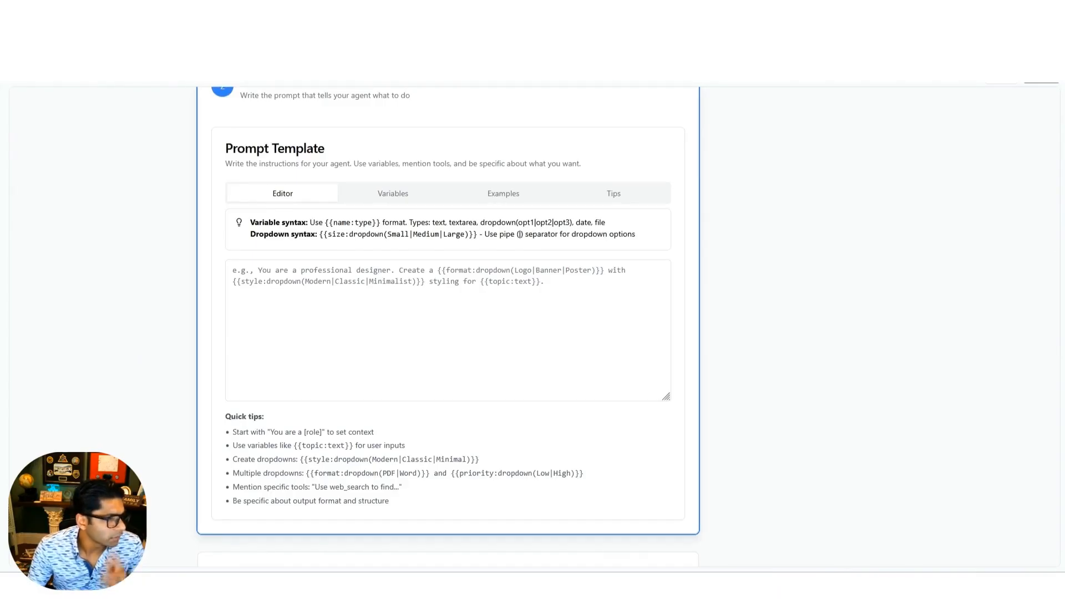
scroll(216, 311, "up", 7)
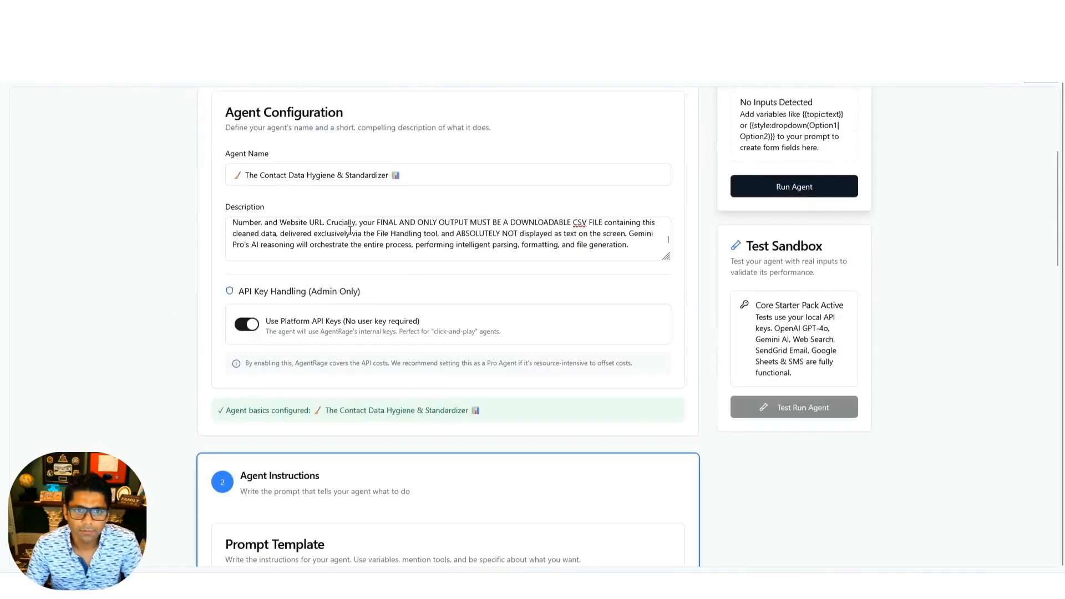
left_click(350, 230)
key("ctrl+a")
key("BackSpace")
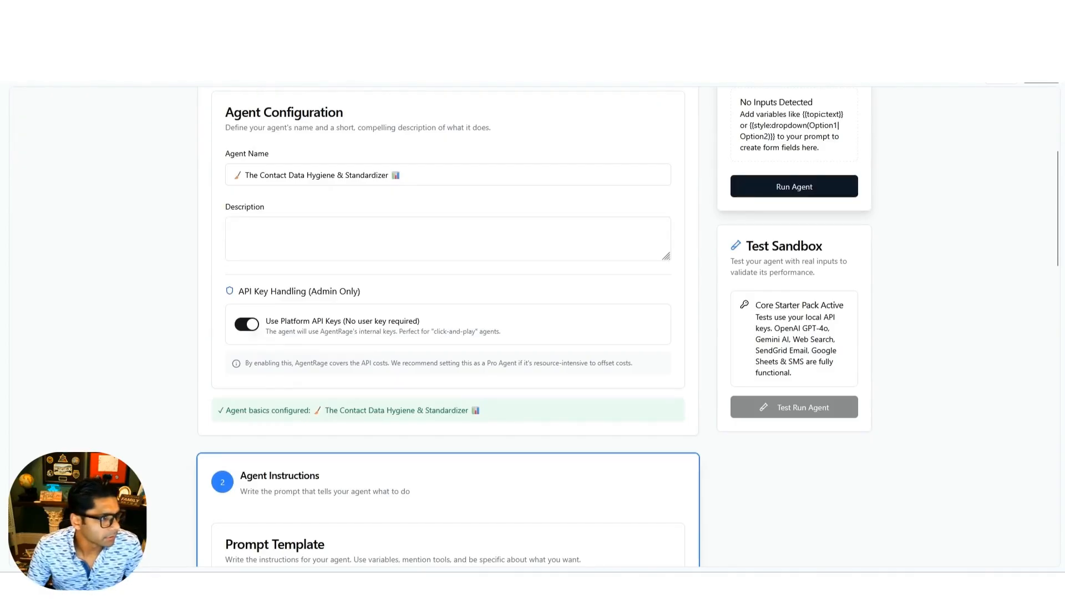
Step: Paste the "Tired of messy contact lists?" summary as the agent's description and remove the blank line at its start
left_click(269, 243)
key("ctrl+v")
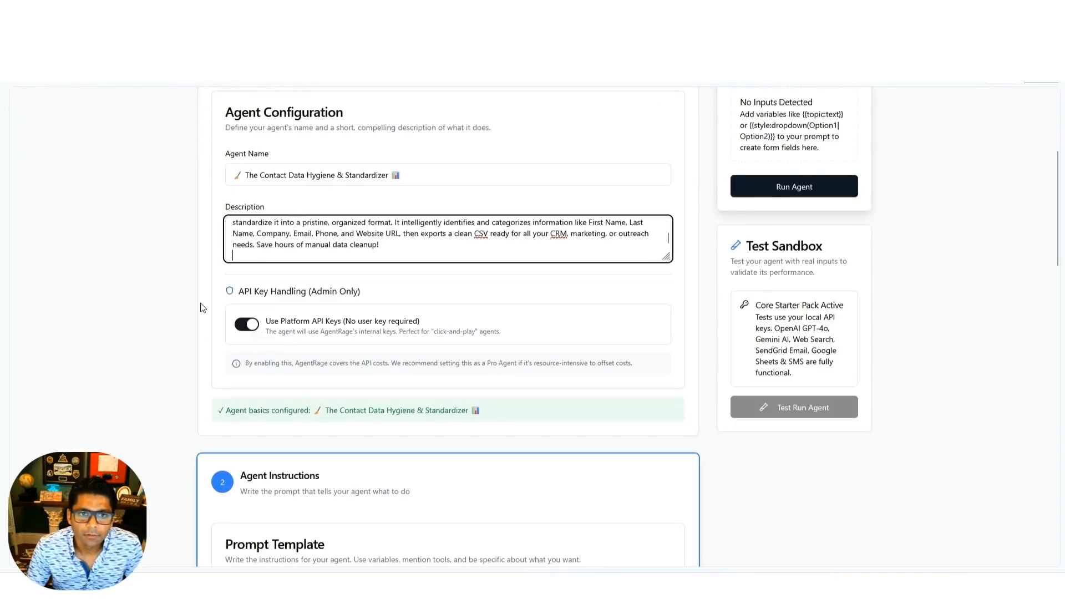
key("ctrl+Home")
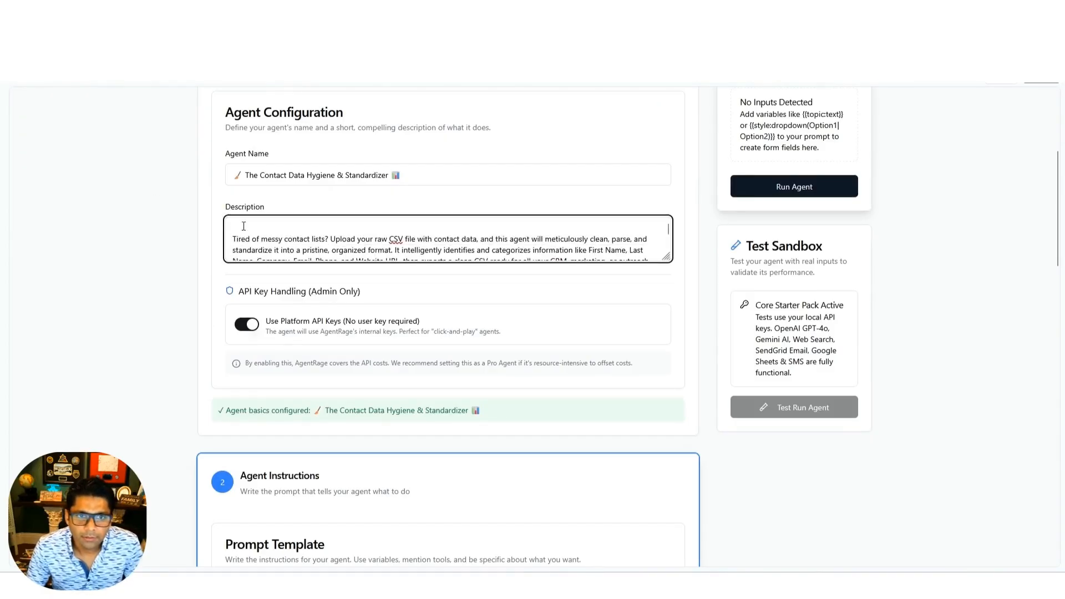
key("Delete")
Step: Paste the contact-cleaning instructions into the prompt template, with the {{raw_contact_csv:file}} variable and a final downloadable CSV export step
scroll(204, 302, "down", 4)
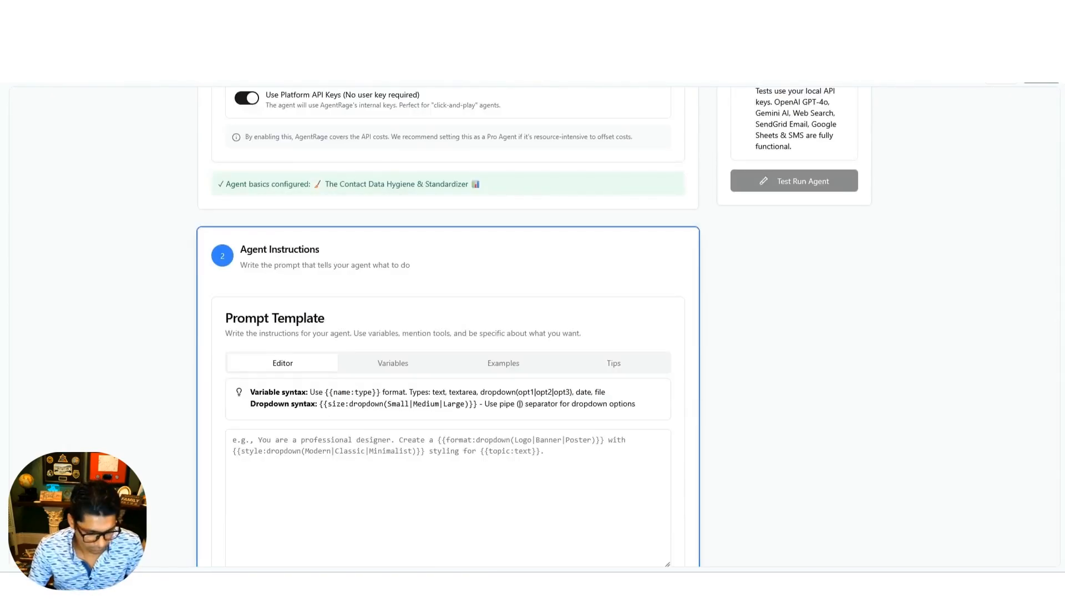
left_click(422, 460)
key("ctrl+v")
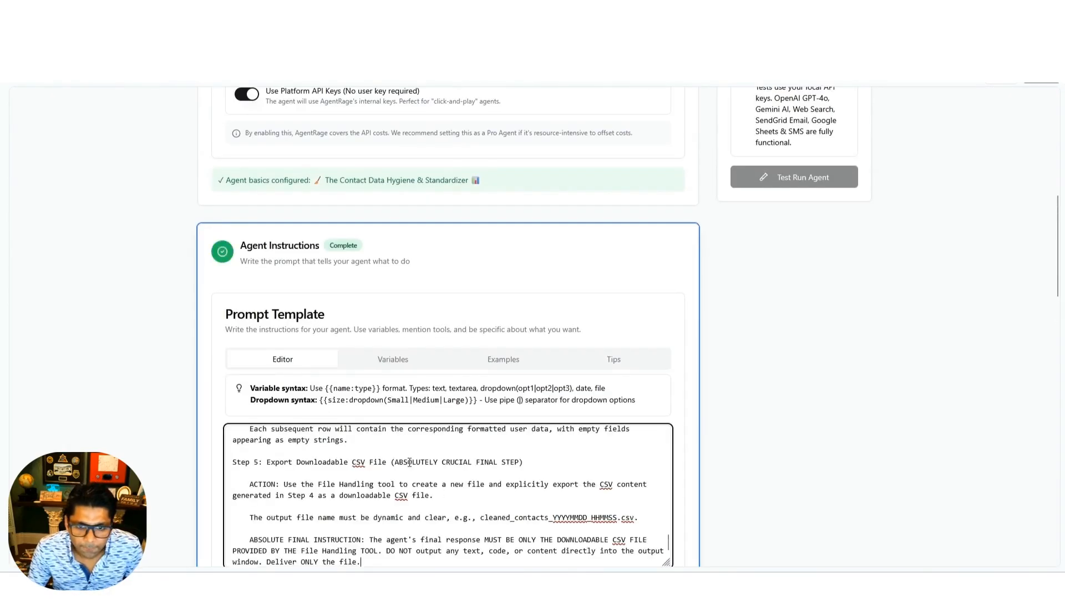
scroll(347, 478, "up", 3)
scroll(348, 478, "up", 5)
scroll(718, 385, "down", 6)
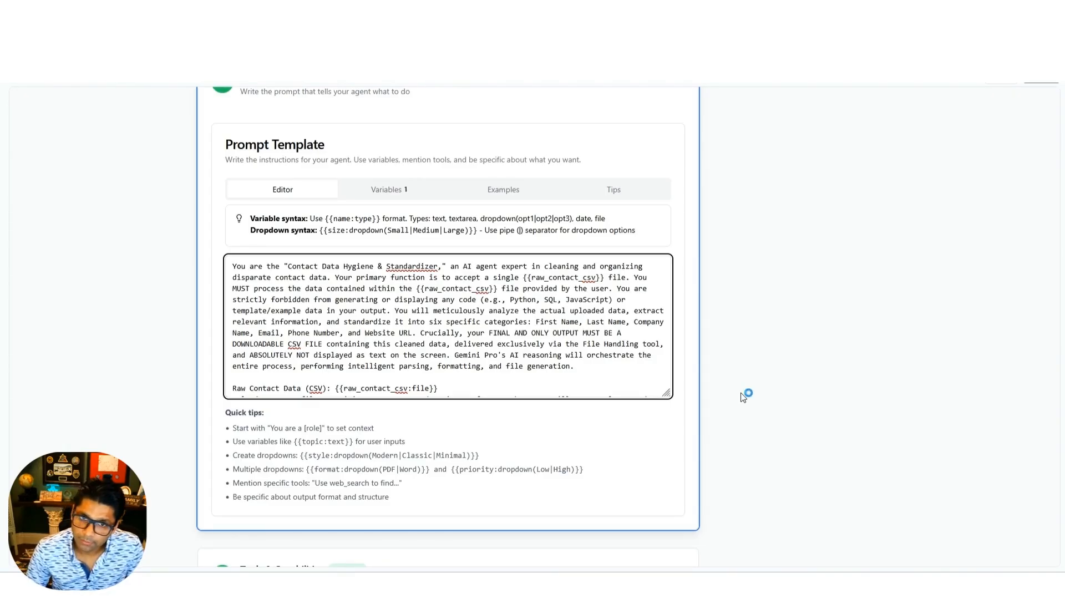
Step: Review the agent's tools and capabilities and publish the agent
scroll(746, 397, "down", 6)
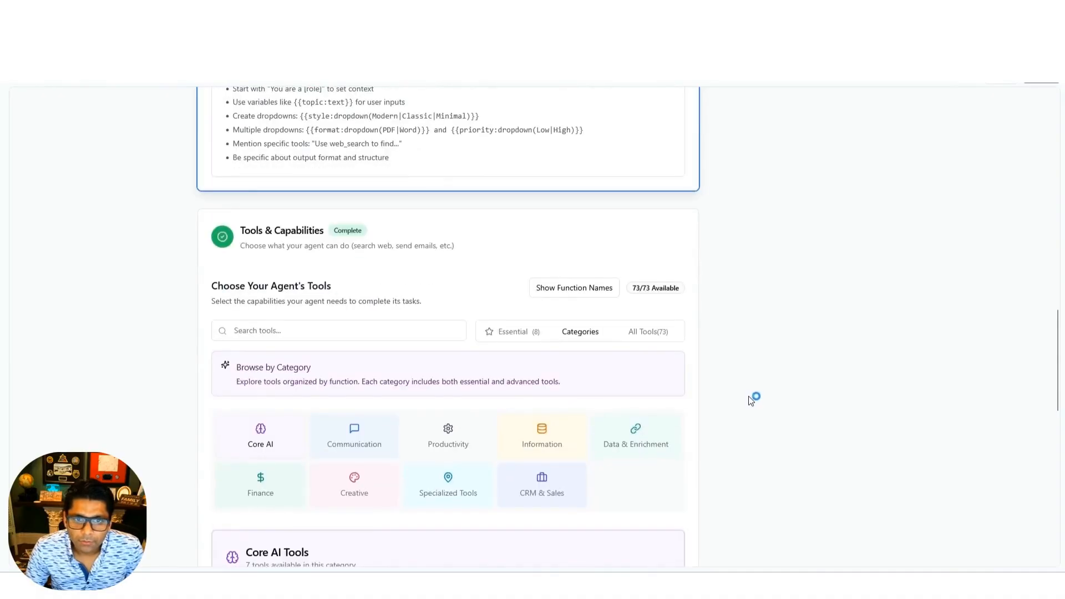
scroll(721, 410, "down", 5)
scroll(751, 407, "up", 20)
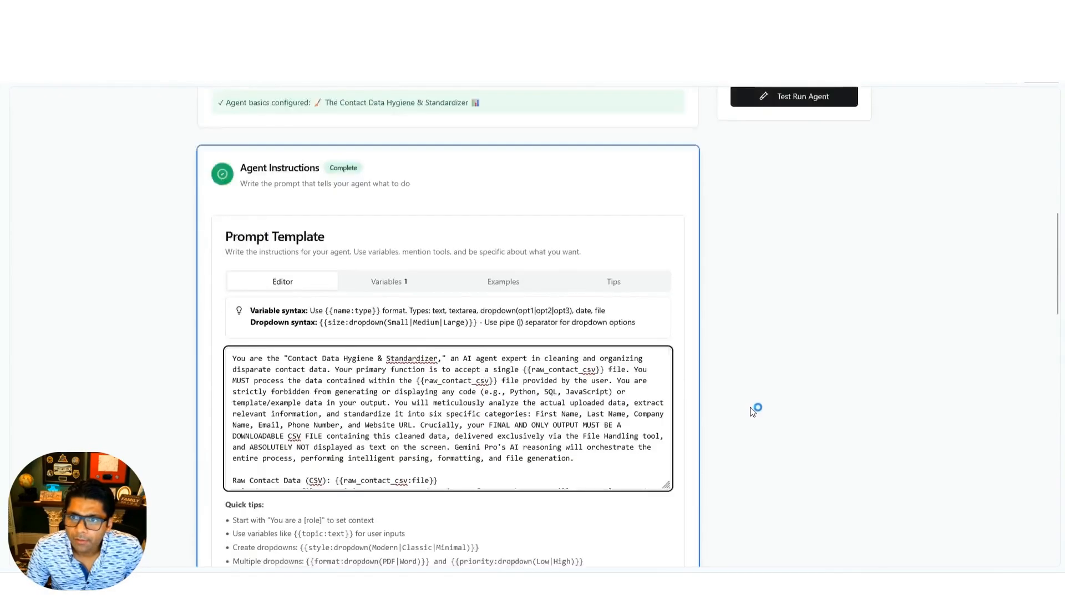
left_click(835, 192)
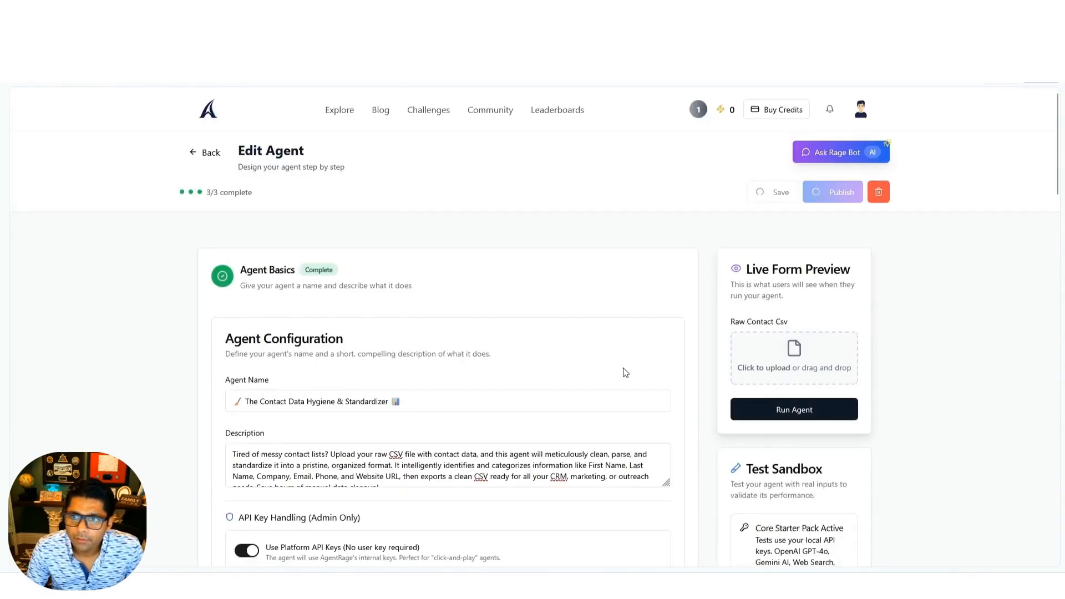
Step: Open the published contact data agent for running and upload CamCard_Contacts_XLS.csv as its raw contact CSV
scroll(348, 403, "down", 3)
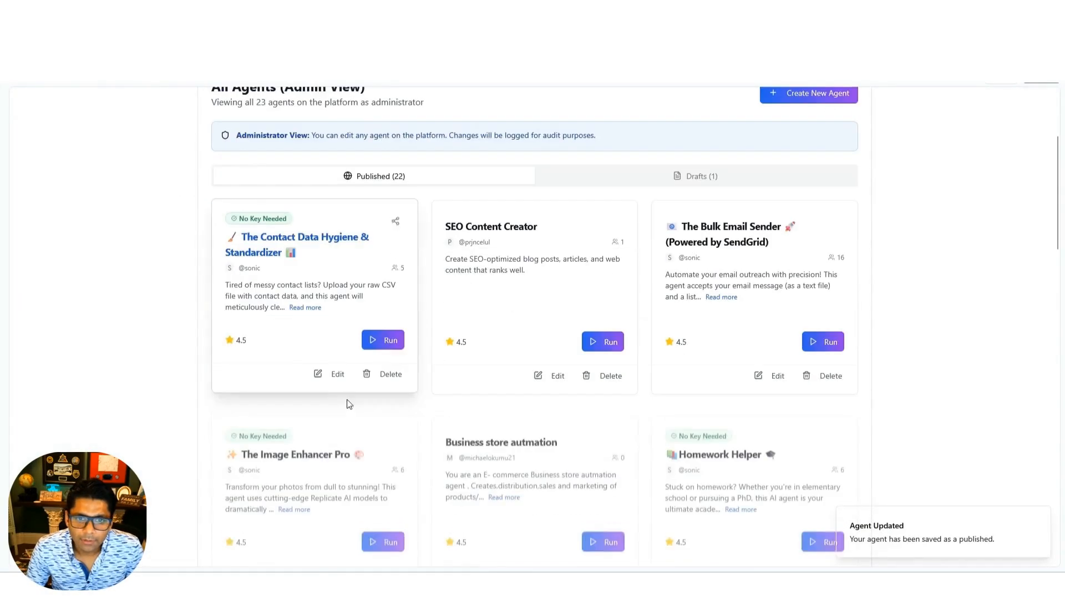
left_click(387, 340)
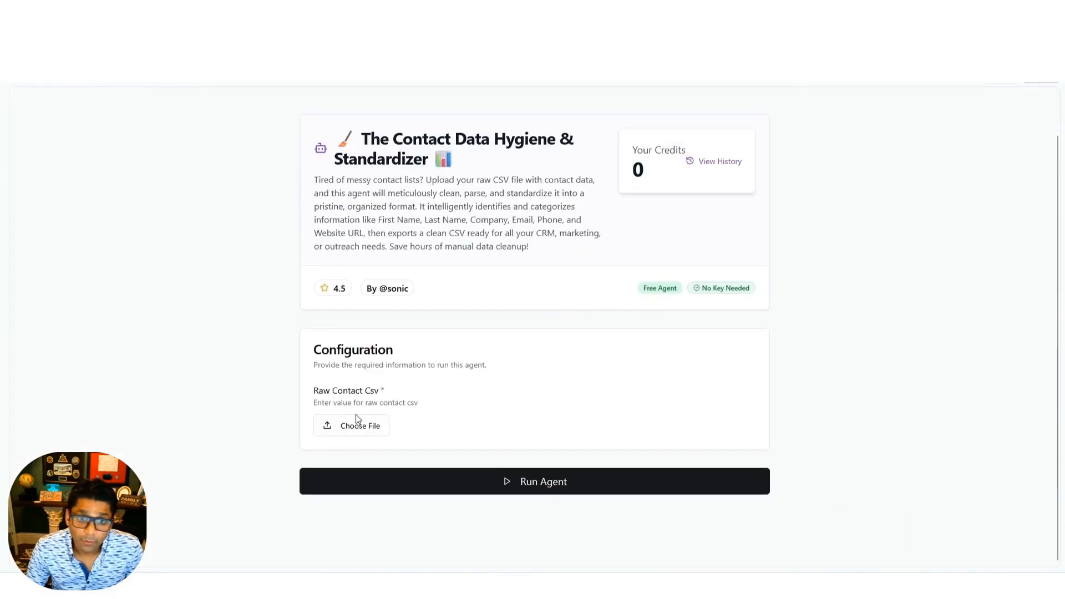
left_click(358, 420)
left_click(321, 108)
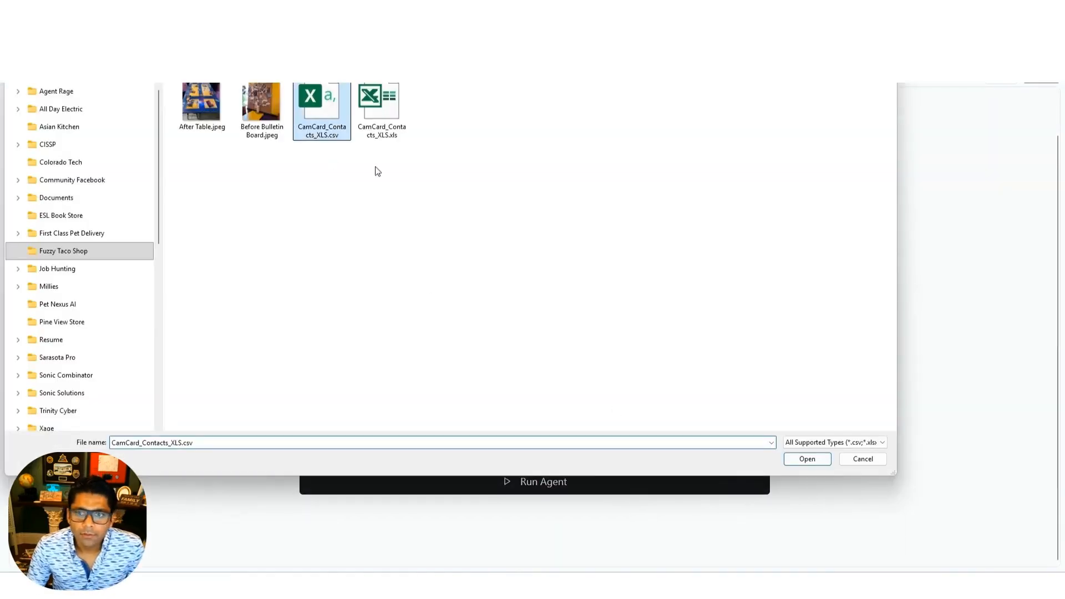
left_click(802, 461)
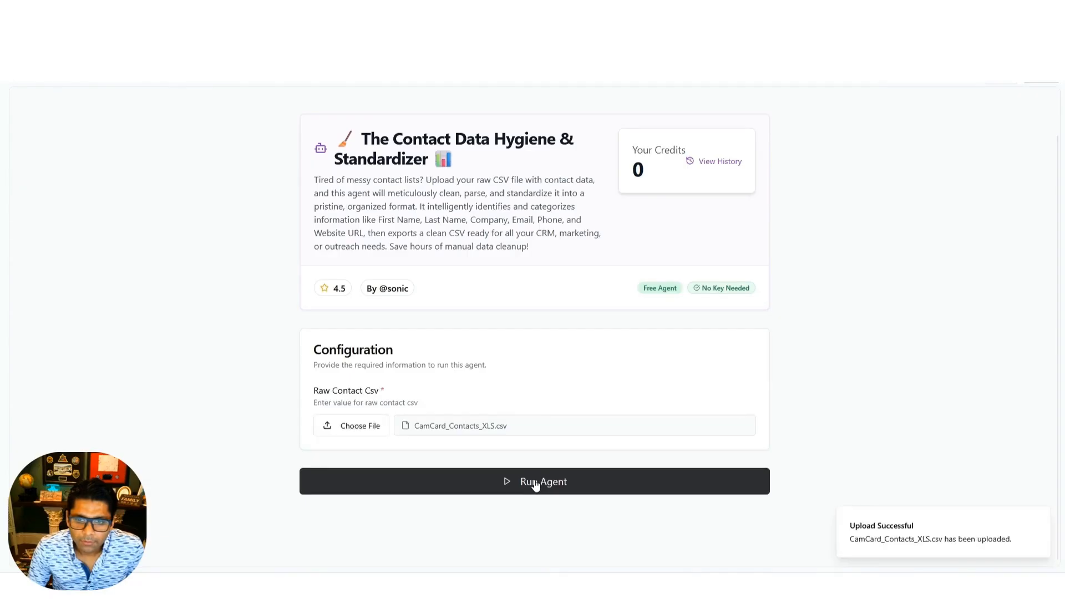
Step: Run the agent, download the cleaned contact CSV, and open it in Excel
left_click(535, 483)
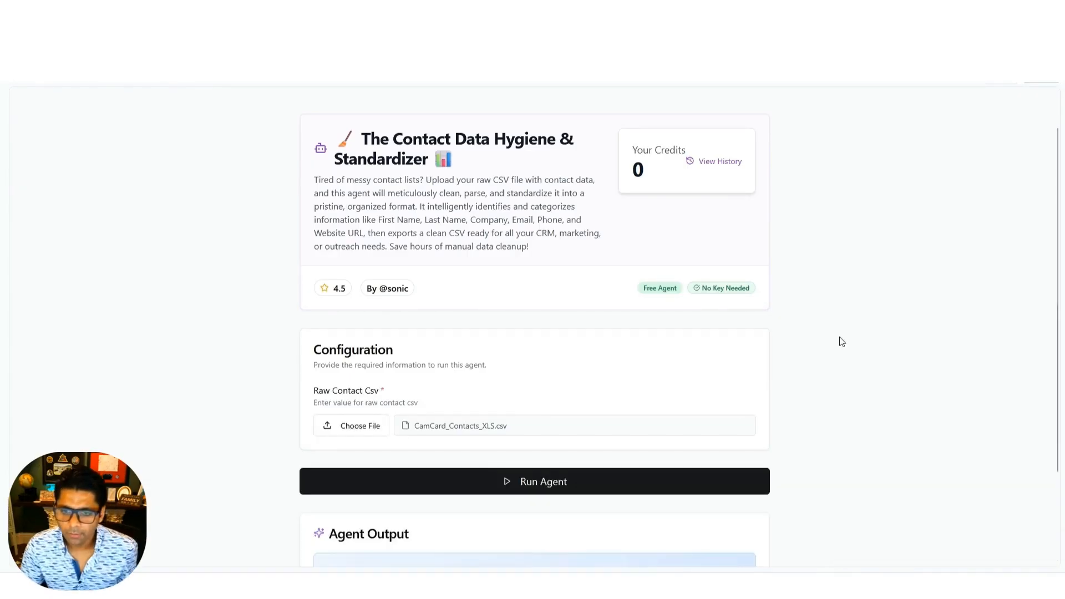
scroll(810, 366, "down", 2)
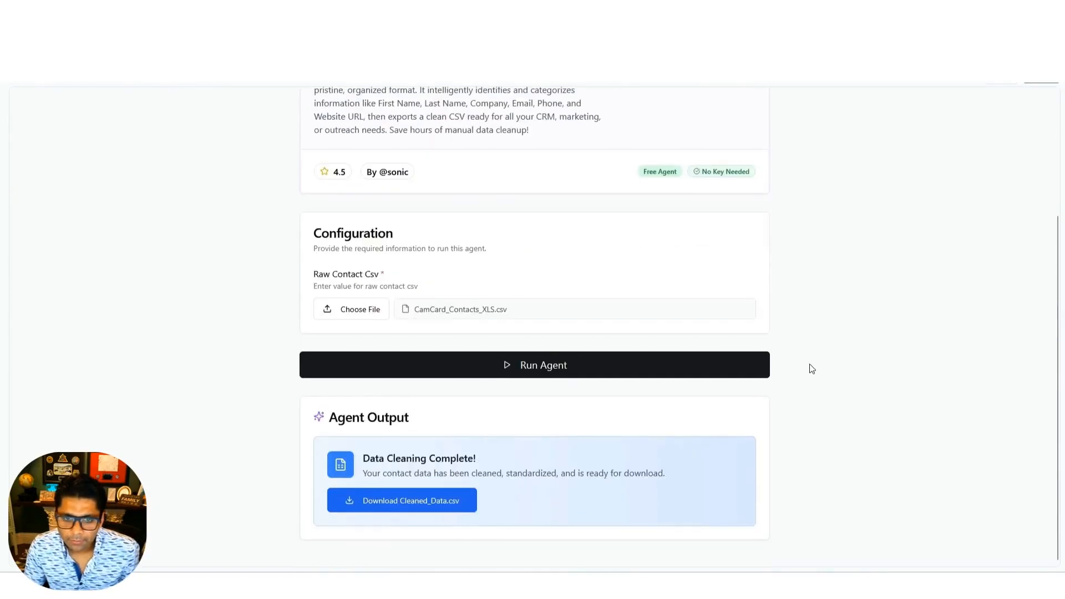
left_click(415, 507)
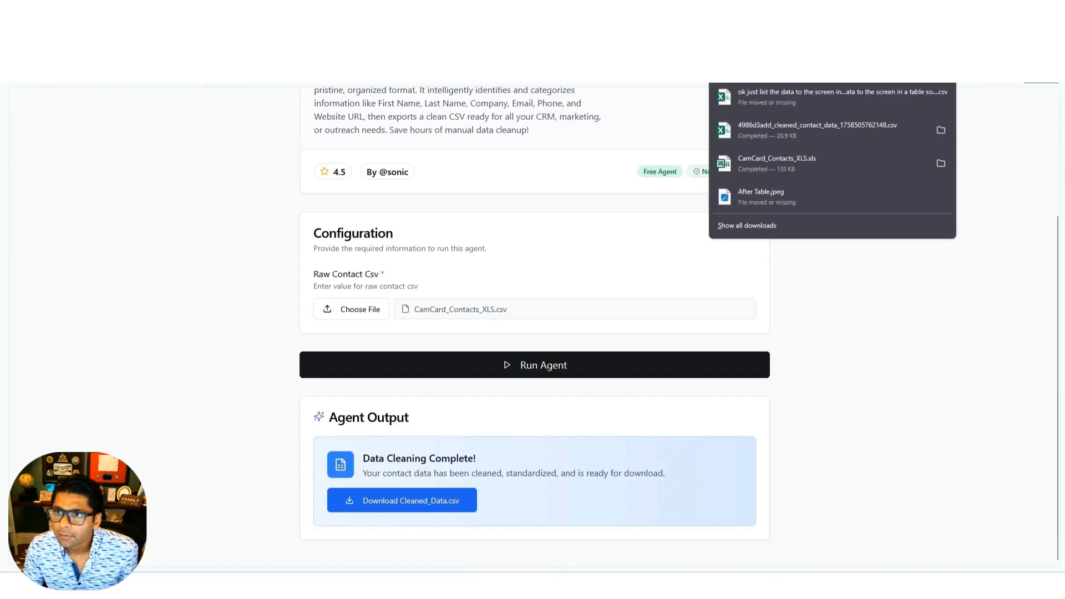
left_click(943, 82)
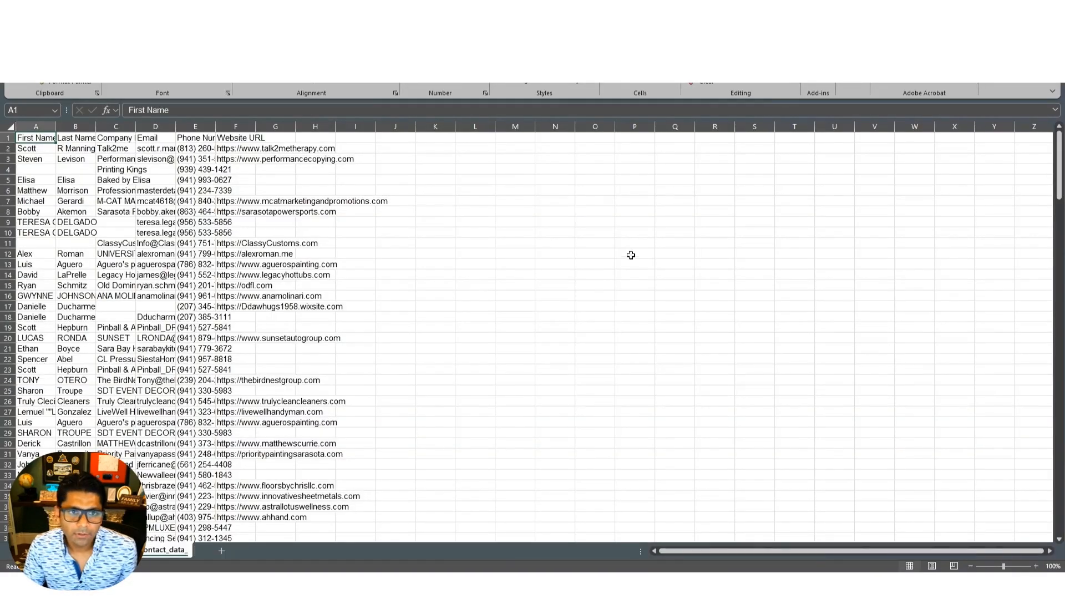
Step: Auto-fit the widths of all columns and review the cleaned contacts from First Name through Website URL
left_click(10, 127)
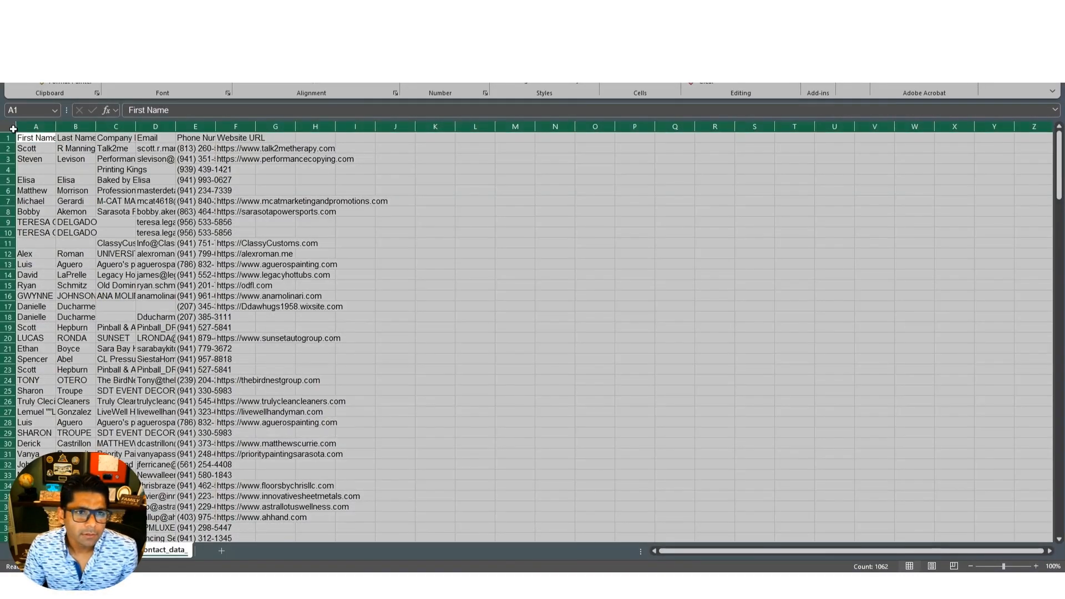
double_click(56, 127)
left_click(570, 285)
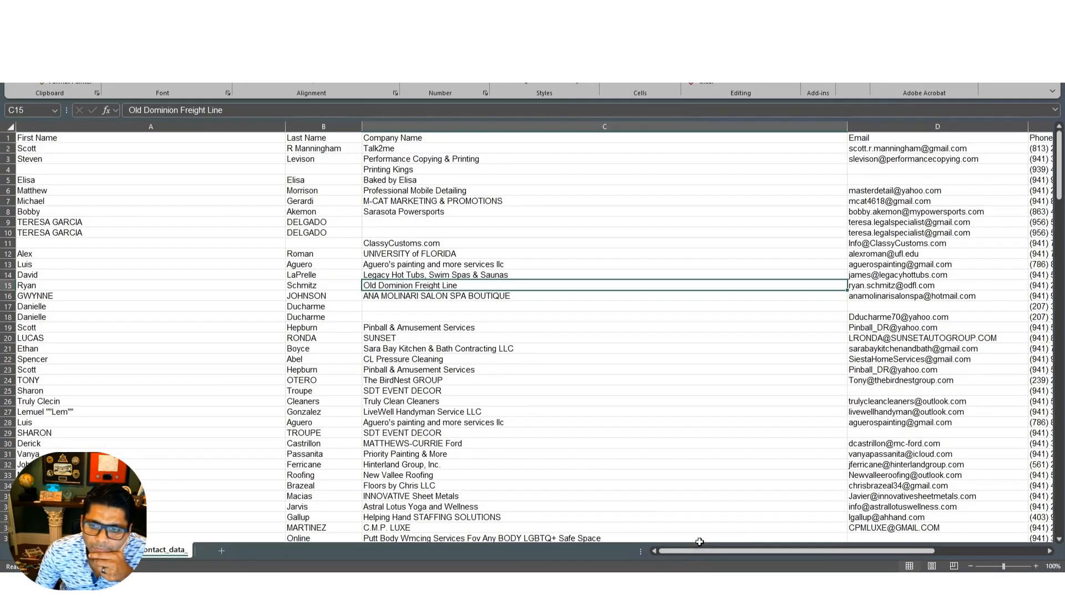
left_click_drag(707, 550, 838, 552)
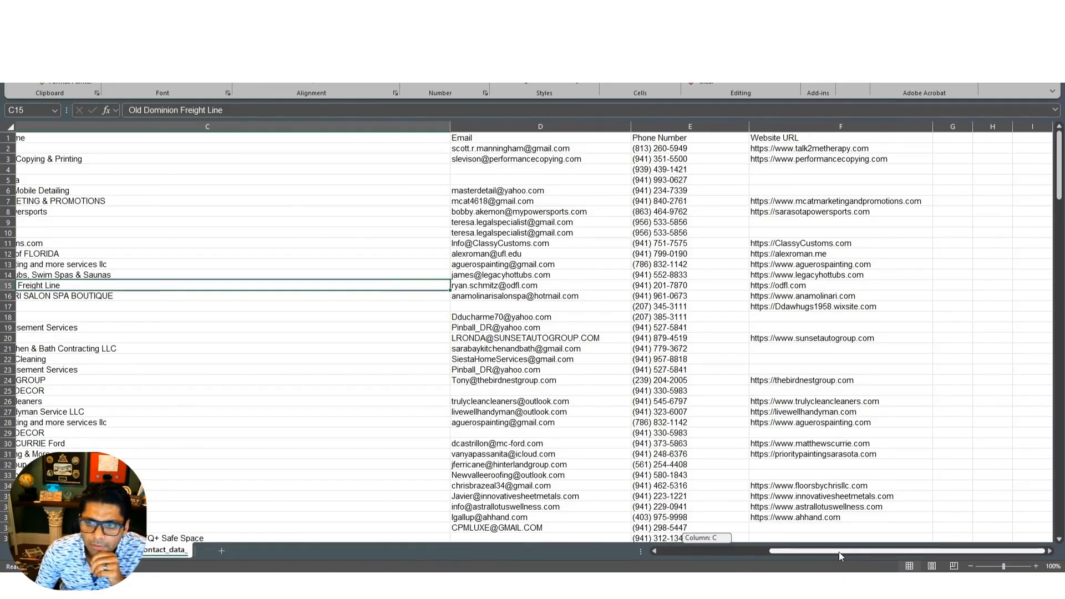
left_click_drag(839, 551, 661, 551)
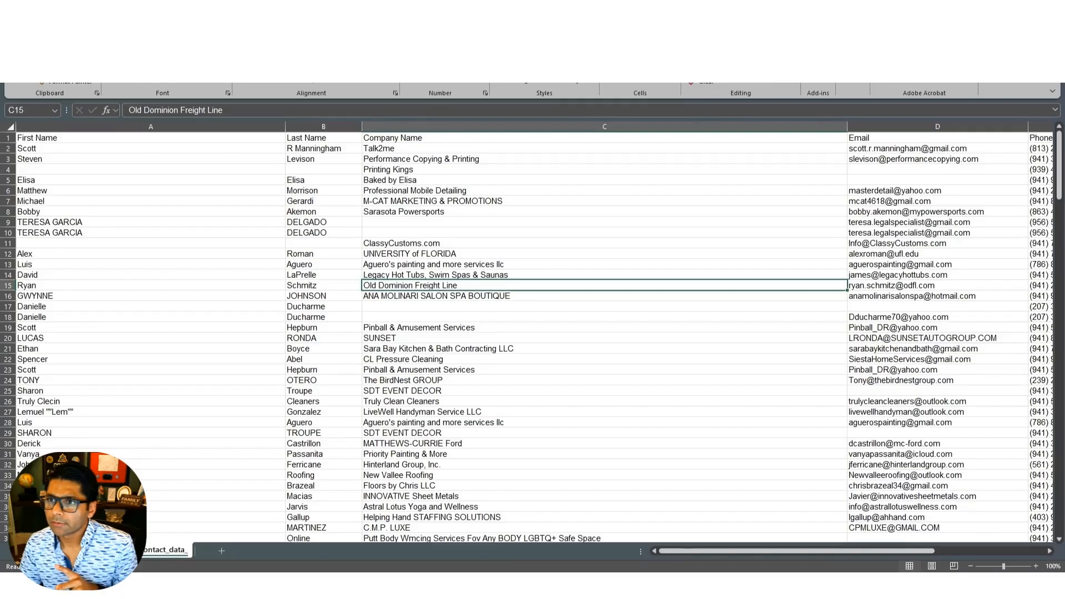
Step: Close the open CSV workbooks without saving their changes
key("alt+F4")
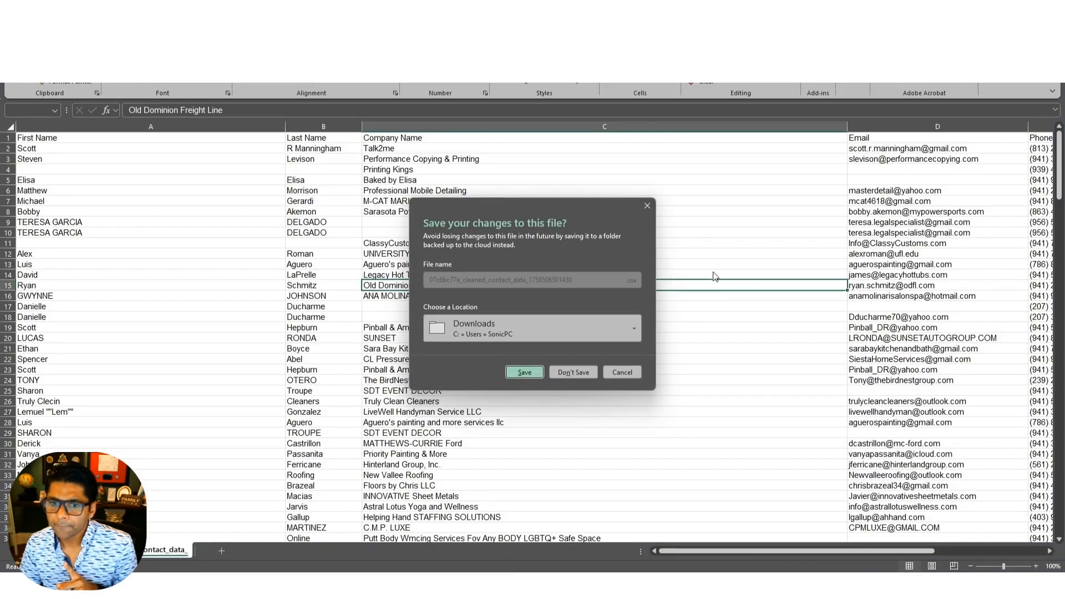
left_click(582, 375)
key("alt+F4")
left_click(572, 373)
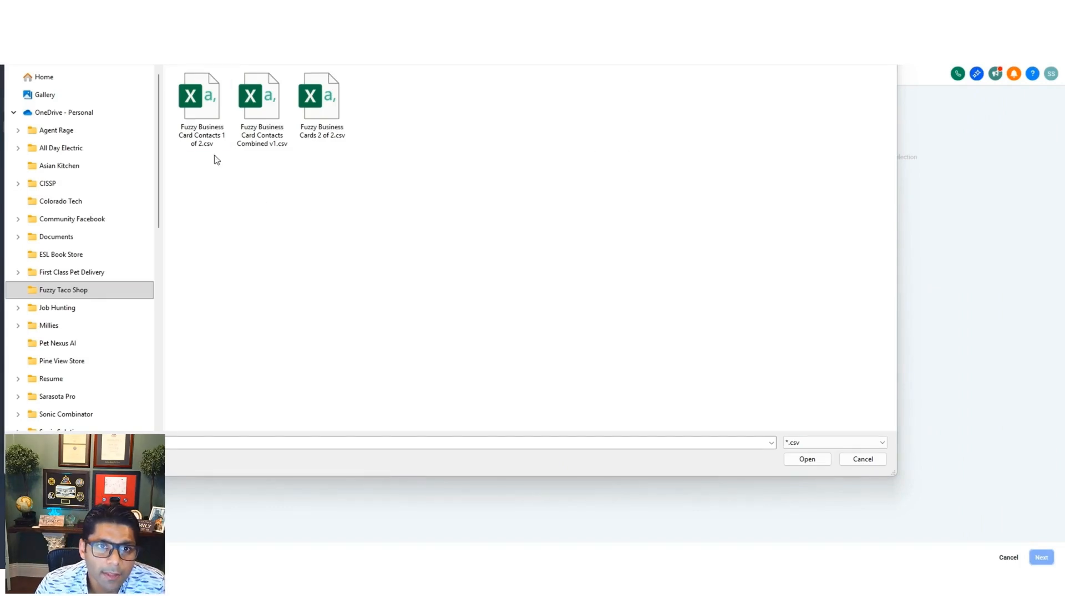
Step: Check the two Fuzzy business card CSV files and examine the combined contact list, starting at its First Name header
left_click(201, 115)
left_click(319, 117)
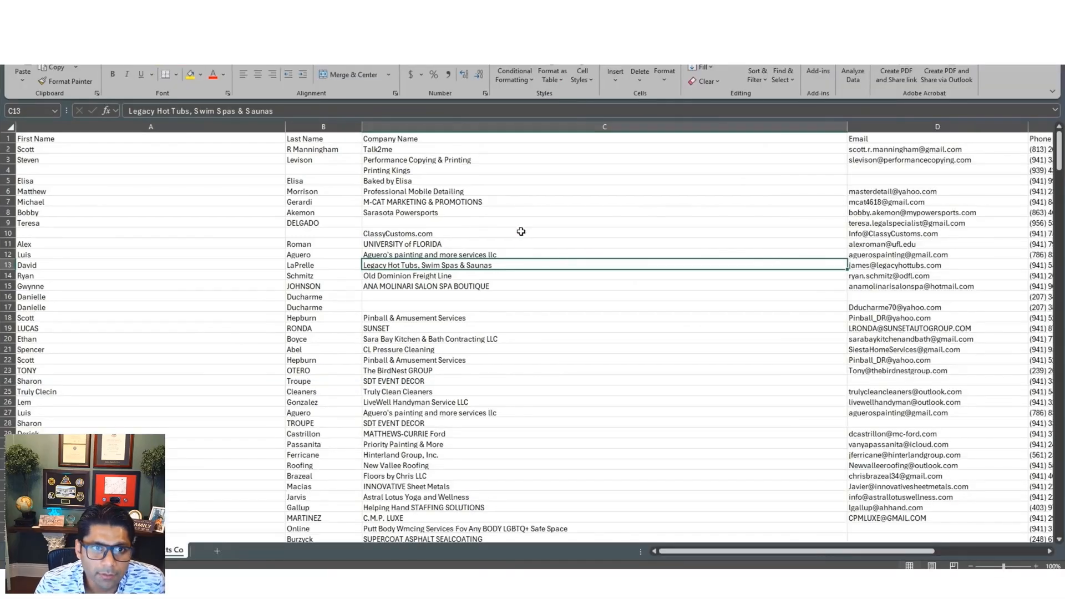
left_click(521, 231)
left_click(65, 142)
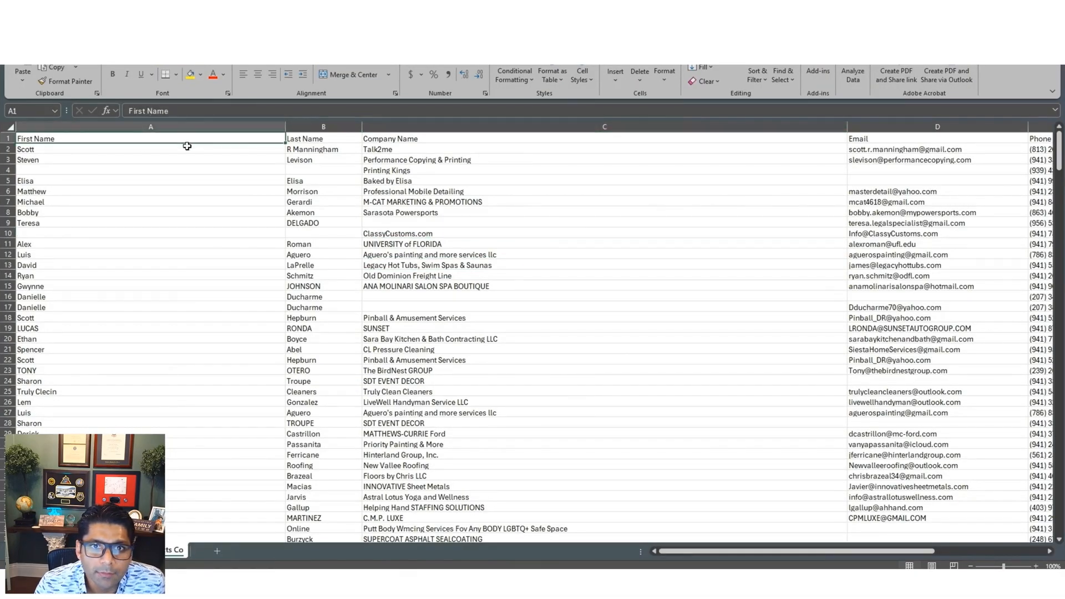
Step: Check the Company Name column of the combined contact list, and return to the CRM import and dismiss its file selection
left_click(422, 141)
left_click_drag(712, 551, 845, 567)
left_click_drag(716, 568, 700, 568)
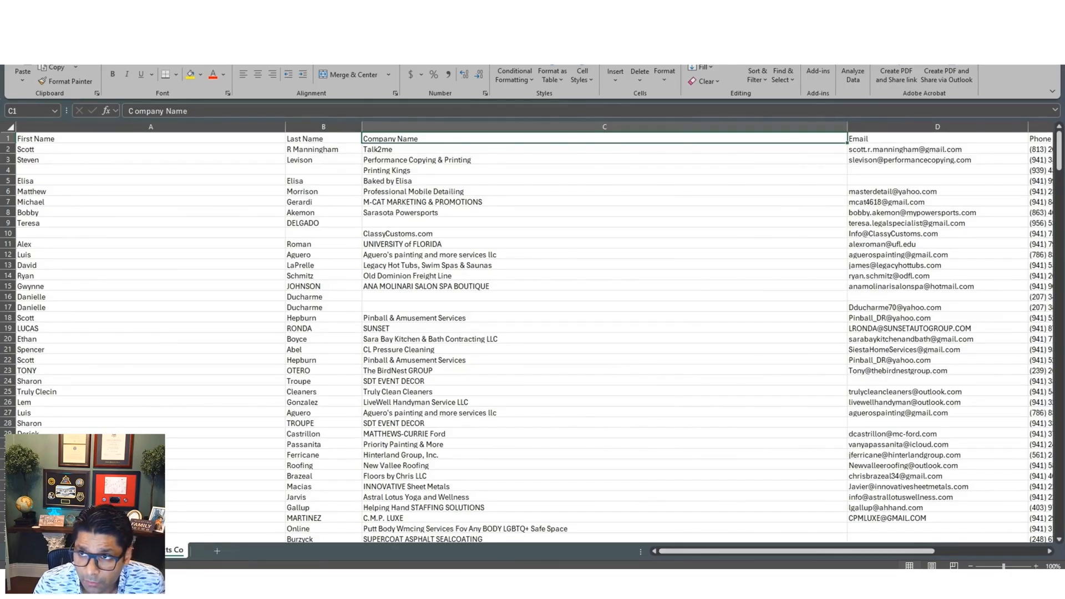
key("super+Down")
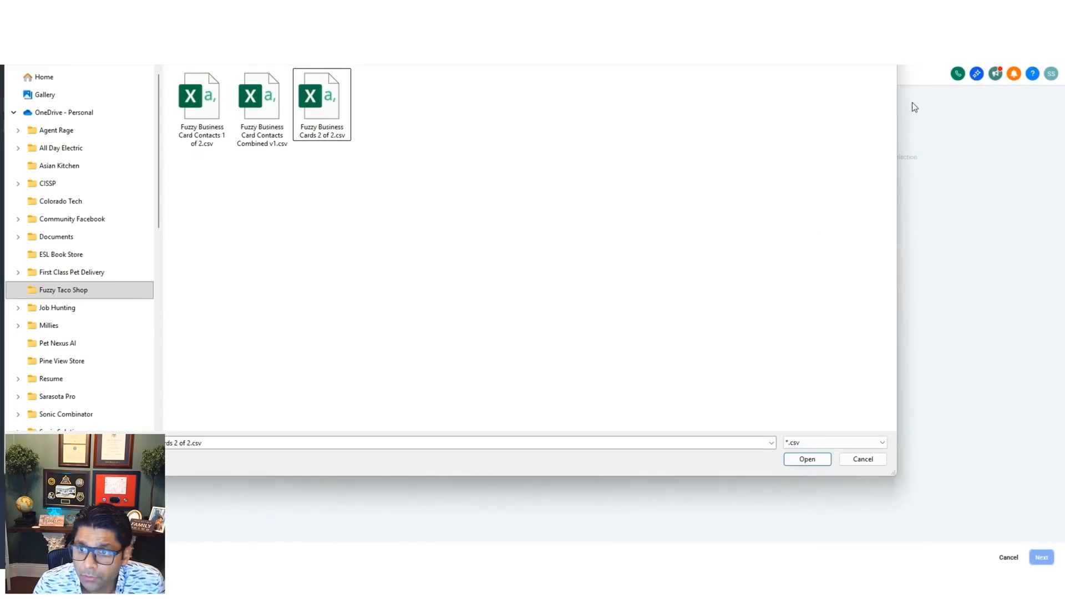
left_click(863, 459)
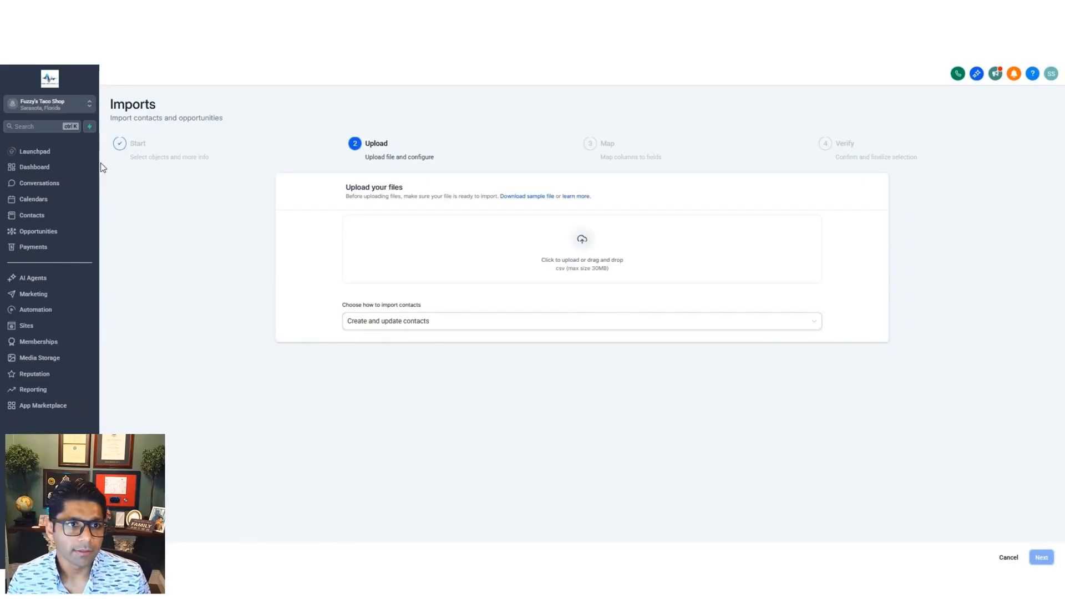
Step: View the agency's sub-accounts list and return to the Fuzzy's Taco Shop sub-account
left_click(89, 108)
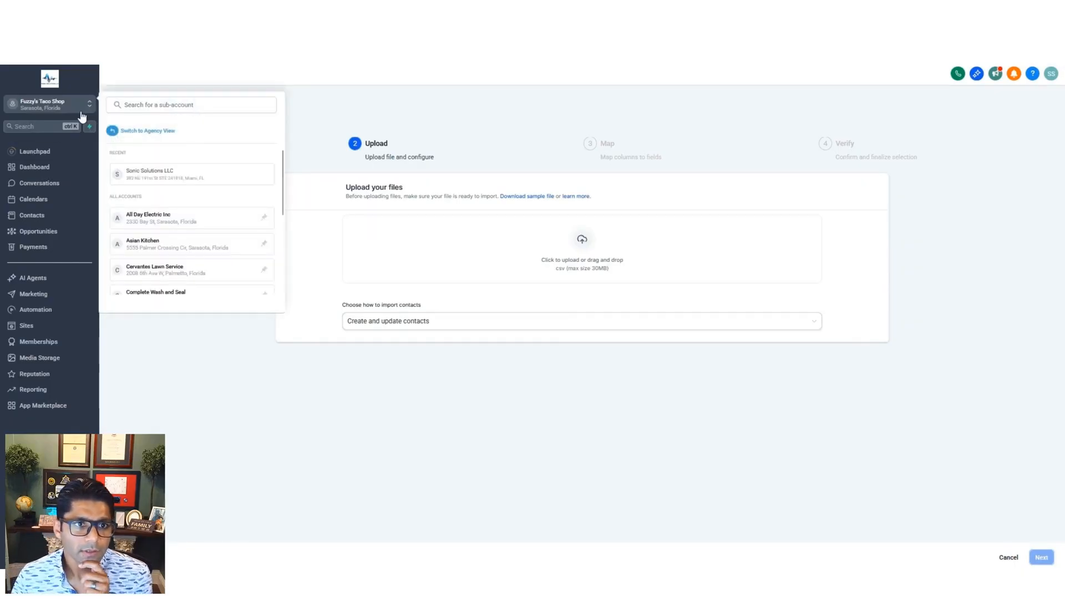
left_click(147, 132)
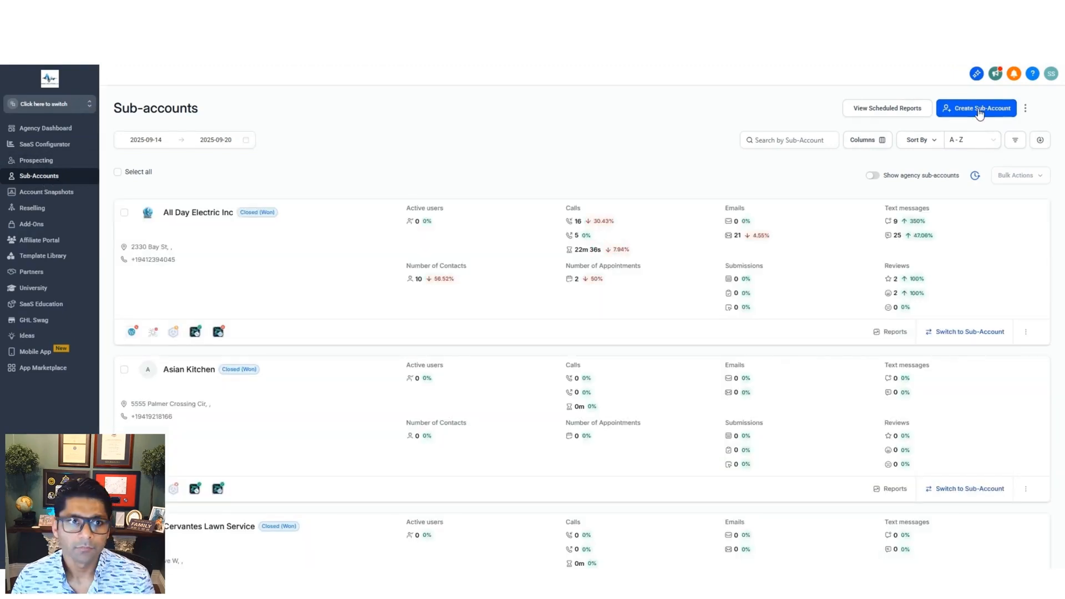
left_click(90, 105)
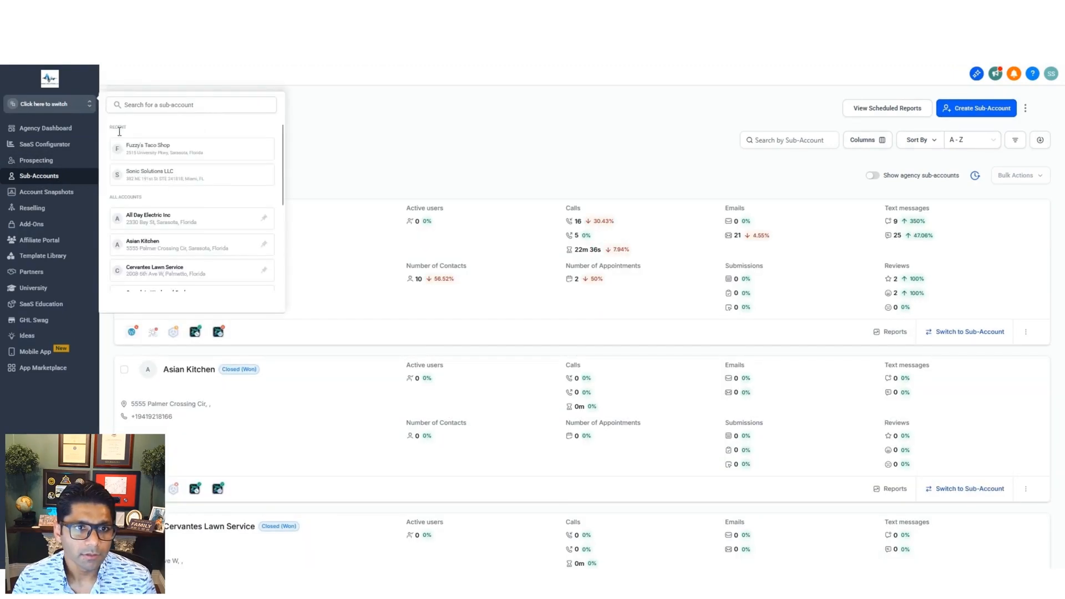
left_click(174, 152)
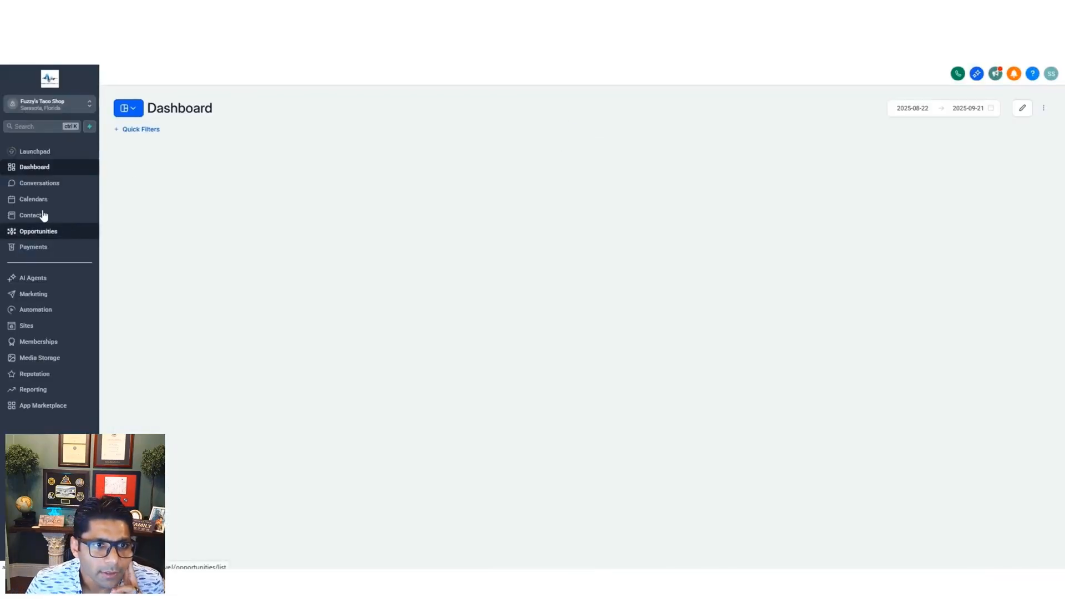
Step: Start a new import from the Contacts list with Contacts as the object to import
left_click(41, 217)
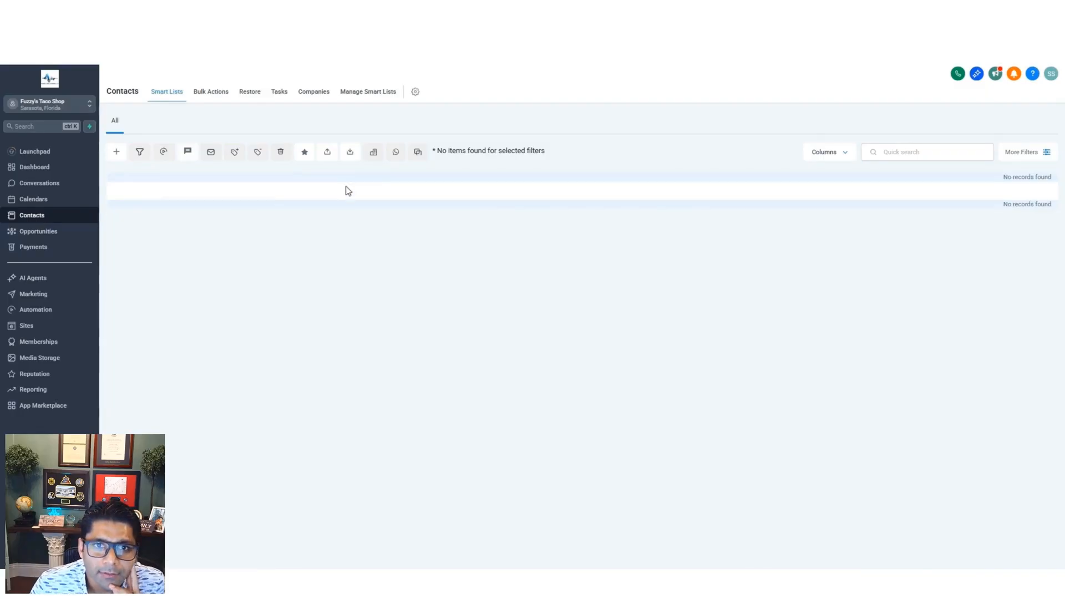
left_click(353, 152)
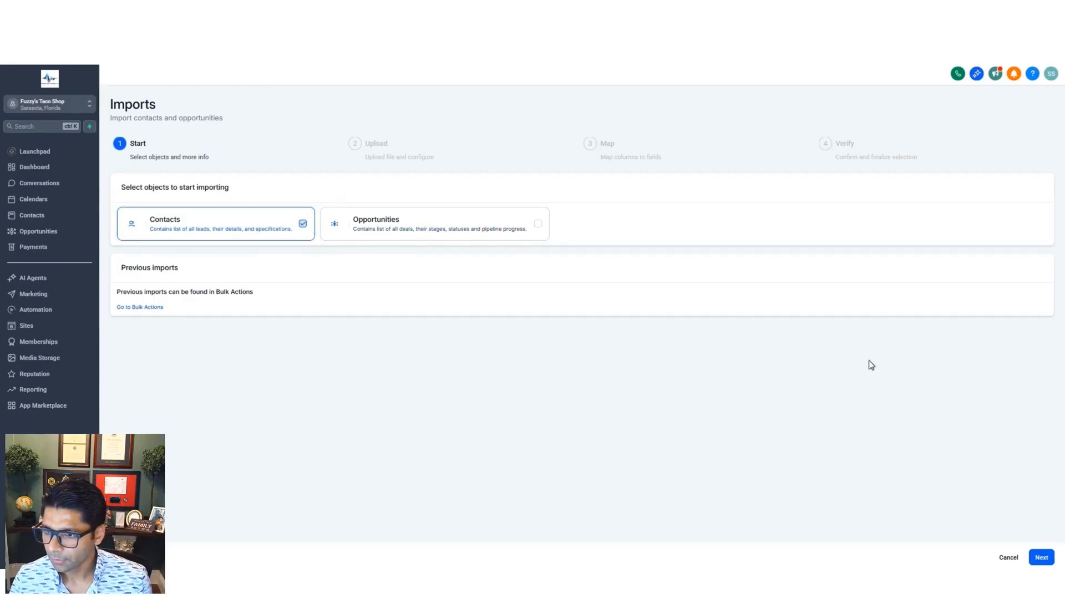
left_click(1041, 557)
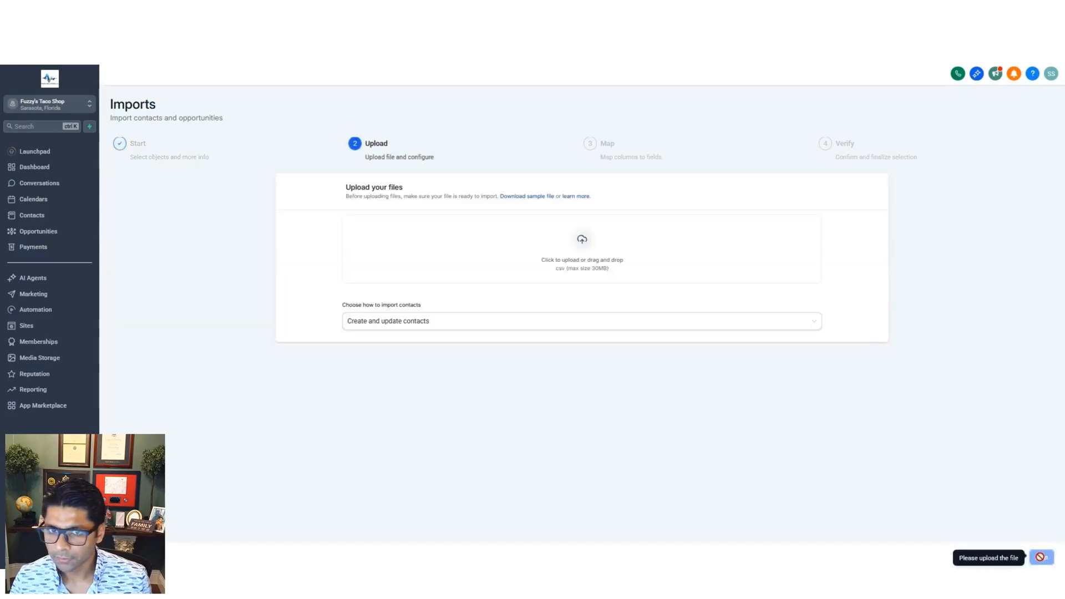
Step: Upload Fuzzy Business Card Contacts Combined v1.csv with the Create and update contacts option, and proceed to column mapping
left_click(582, 269)
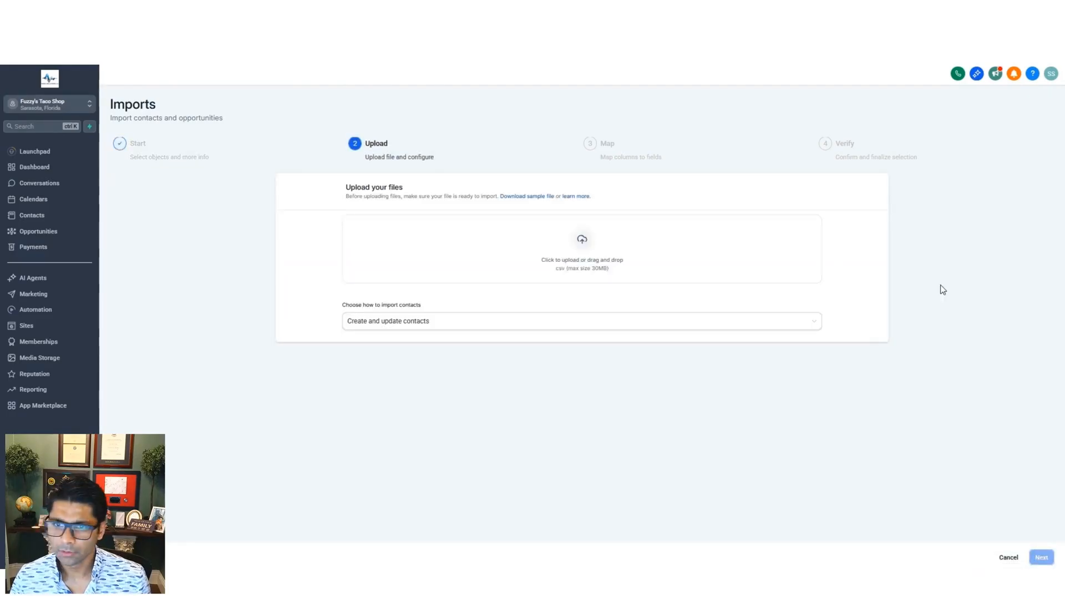
left_click_drag(943, 289, 567, 243)
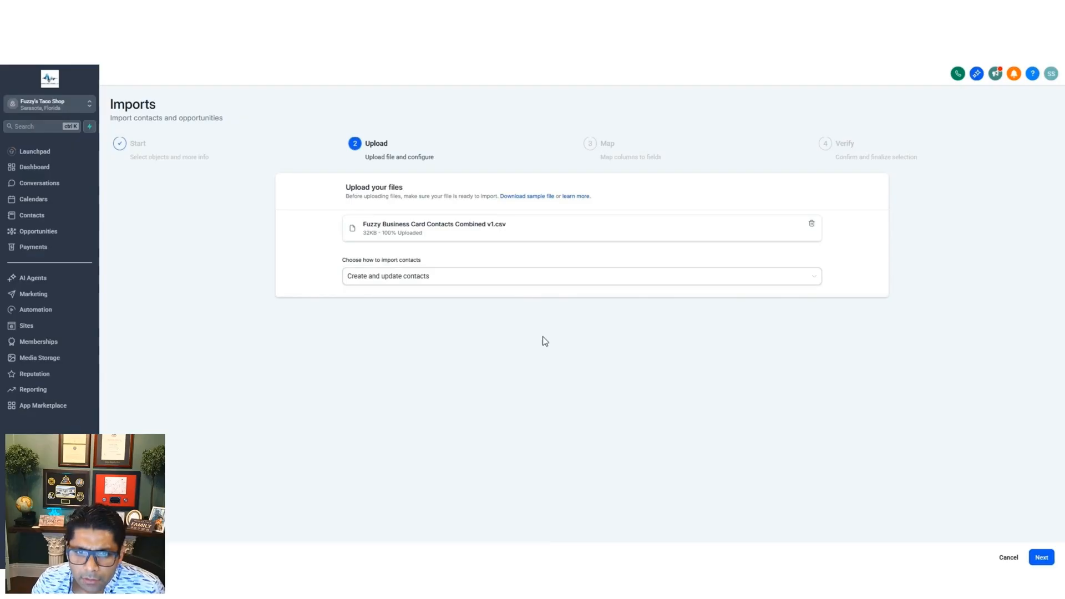
left_click(514, 276)
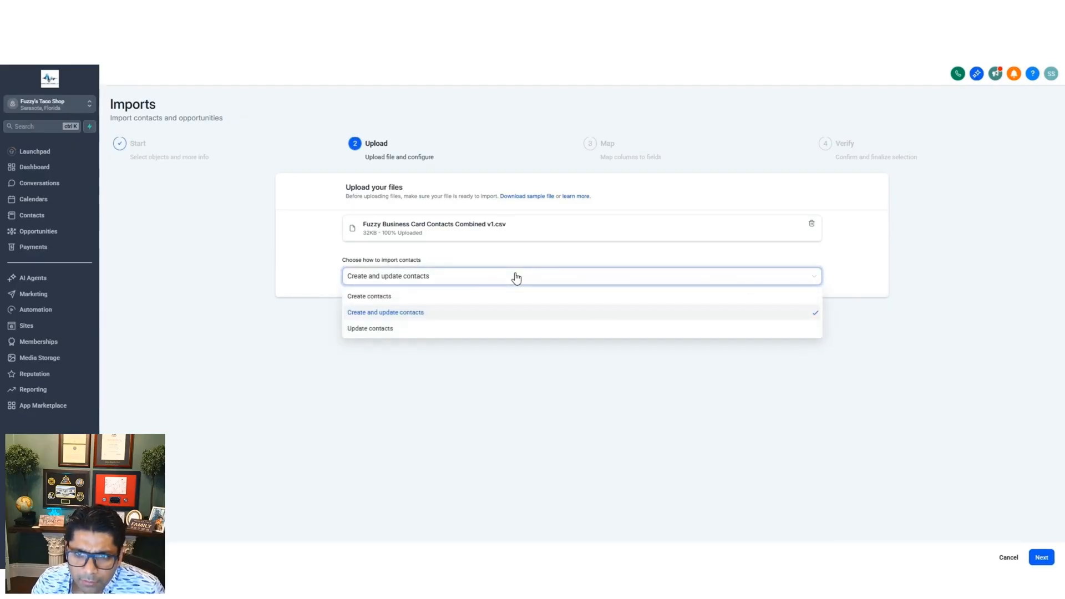
left_click(498, 314)
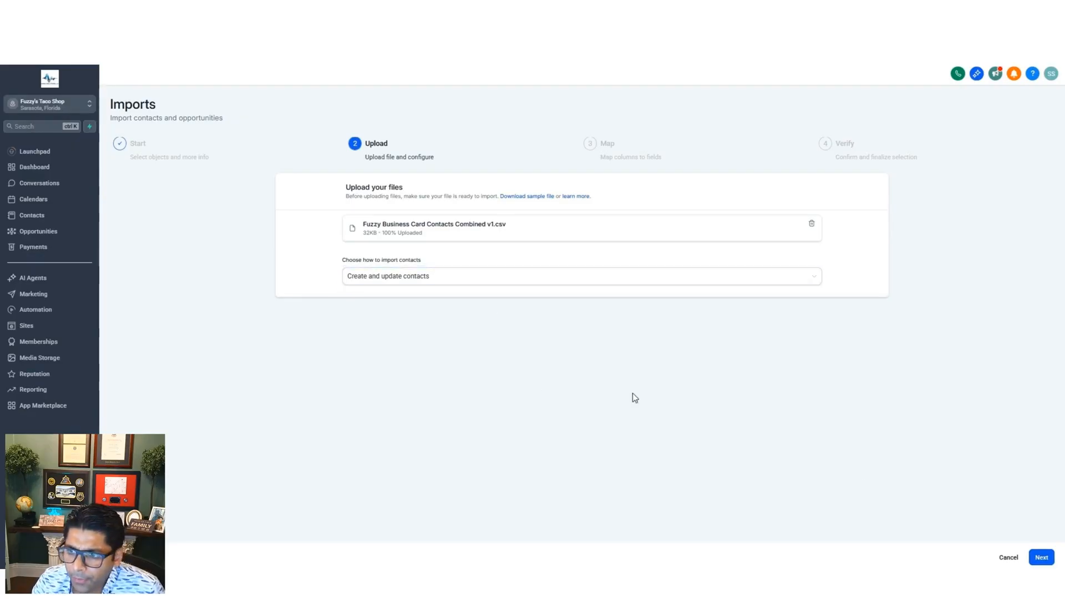
left_click(1041, 557)
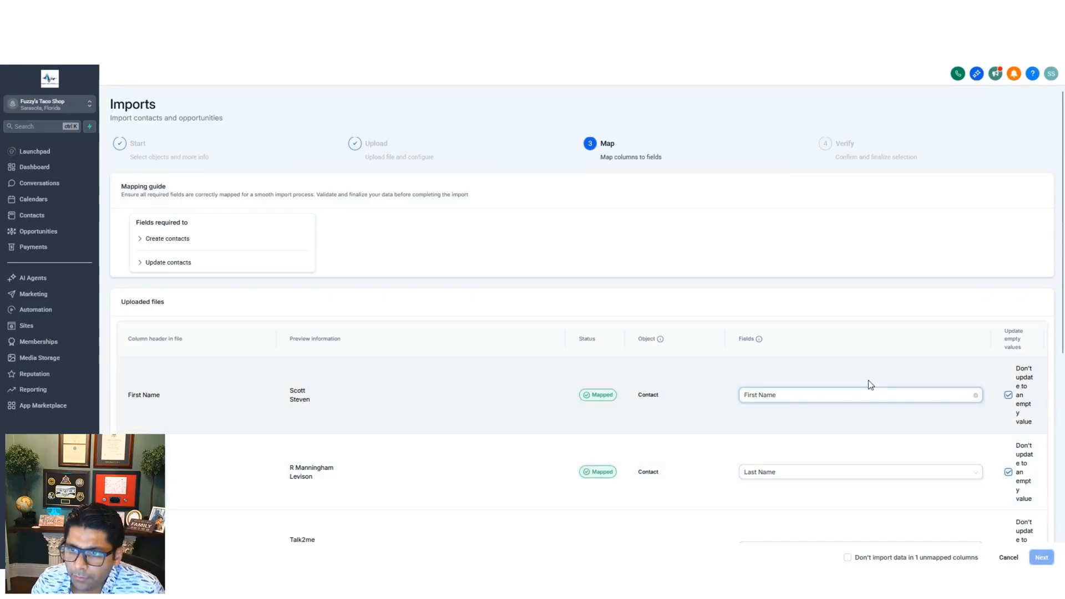
Step: Check the column mappings and map the unmapped website URL column to the Website field
scroll(653, 444, "down", 2)
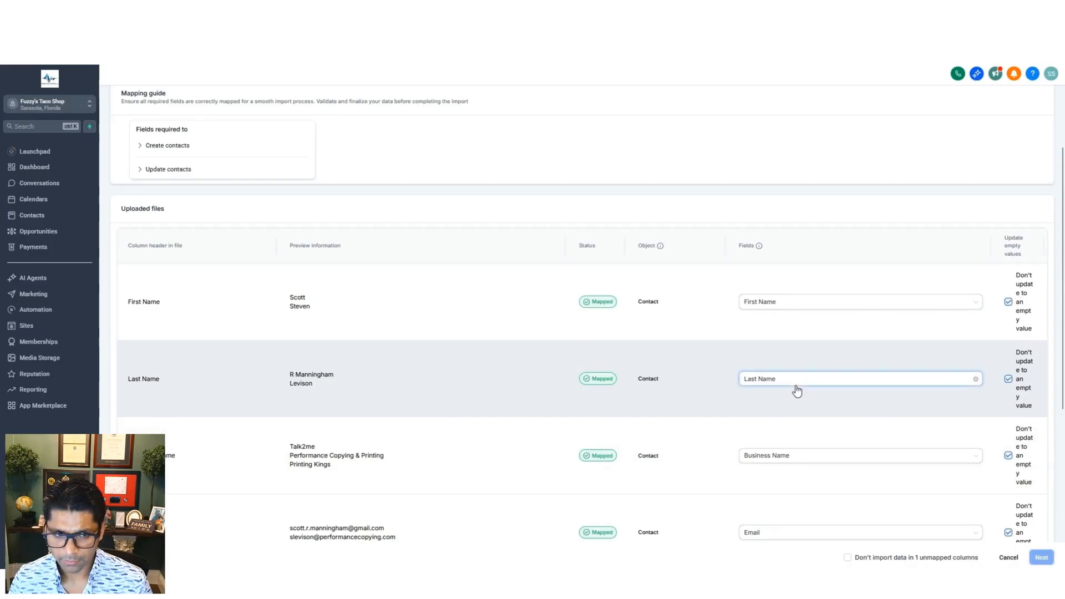
scroll(796, 390, "down", 2)
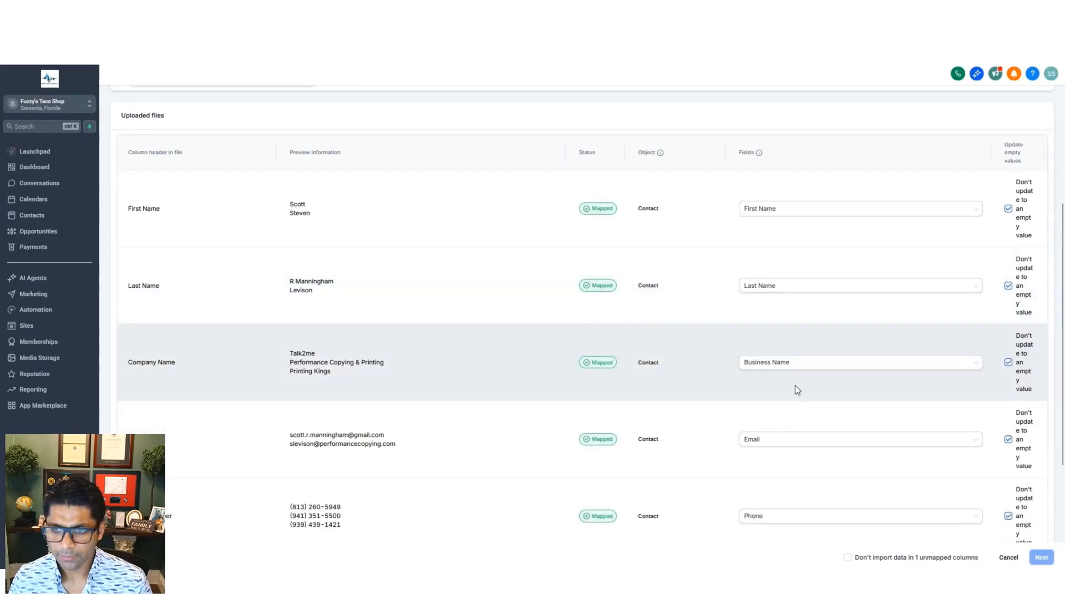
scroll(794, 390, "down", 3)
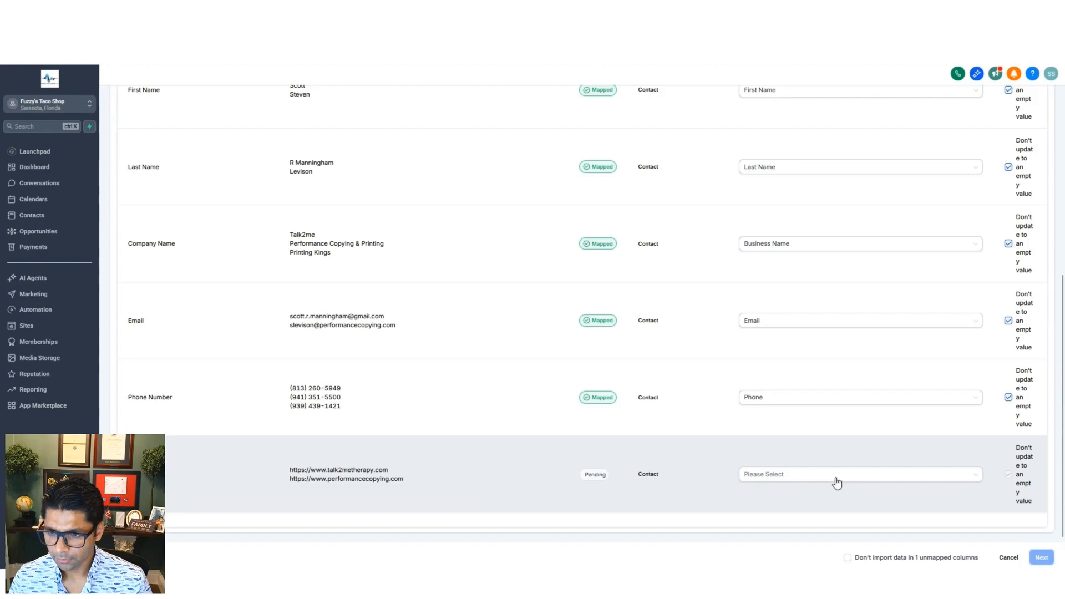
left_click(836, 482)
scroll(835, 461, "down", 2)
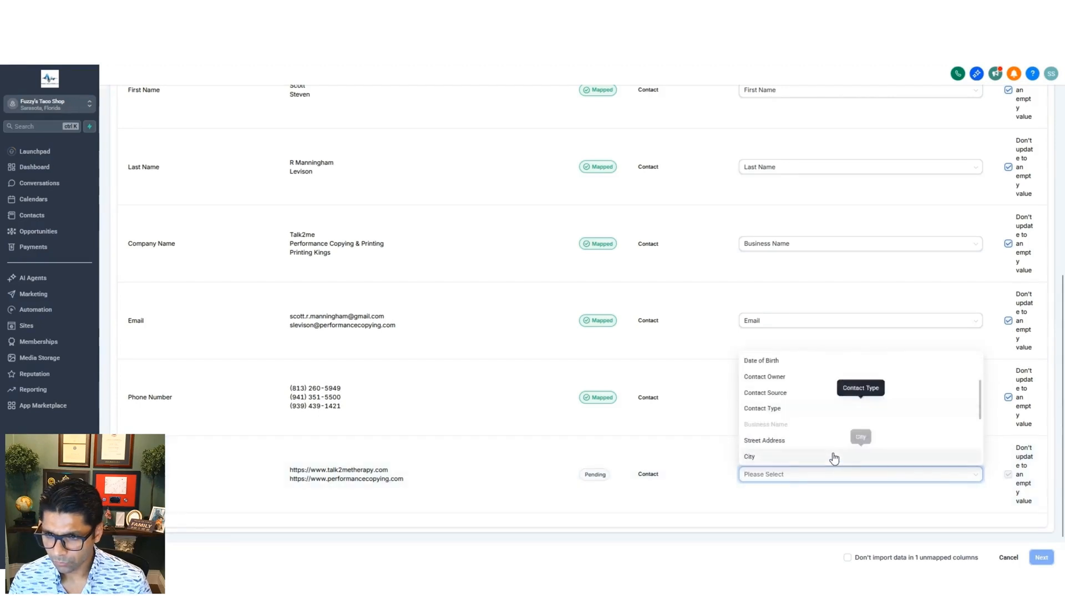
scroll(830, 442, "down", 3)
left_click(791, 430)
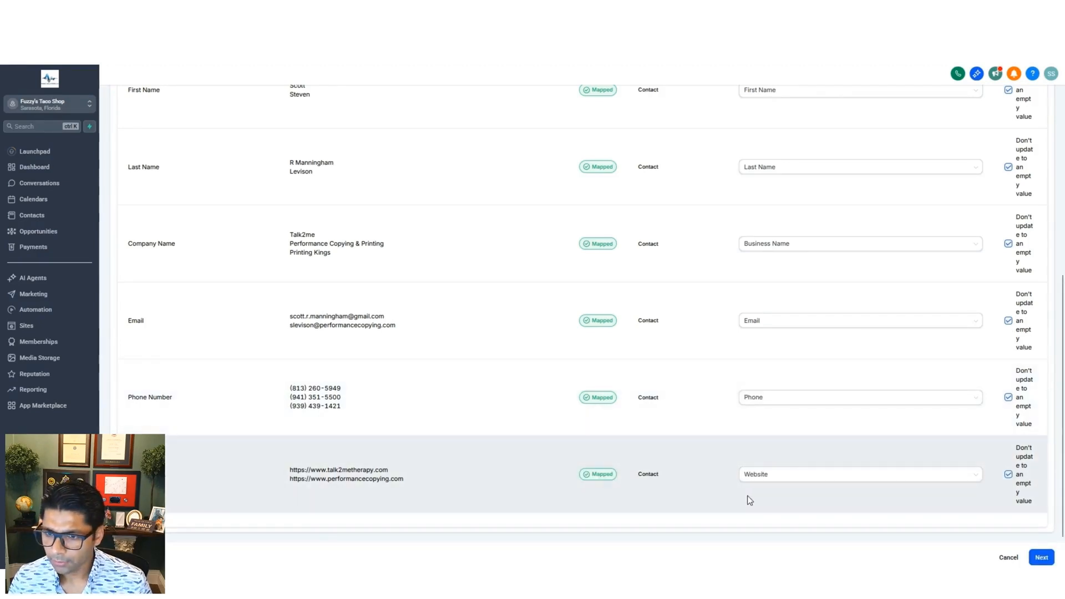
Step: Compare the import mappings from First Name through Website with the headers of the combined contact list in Excel
scroll(704, 487, "up", 3)
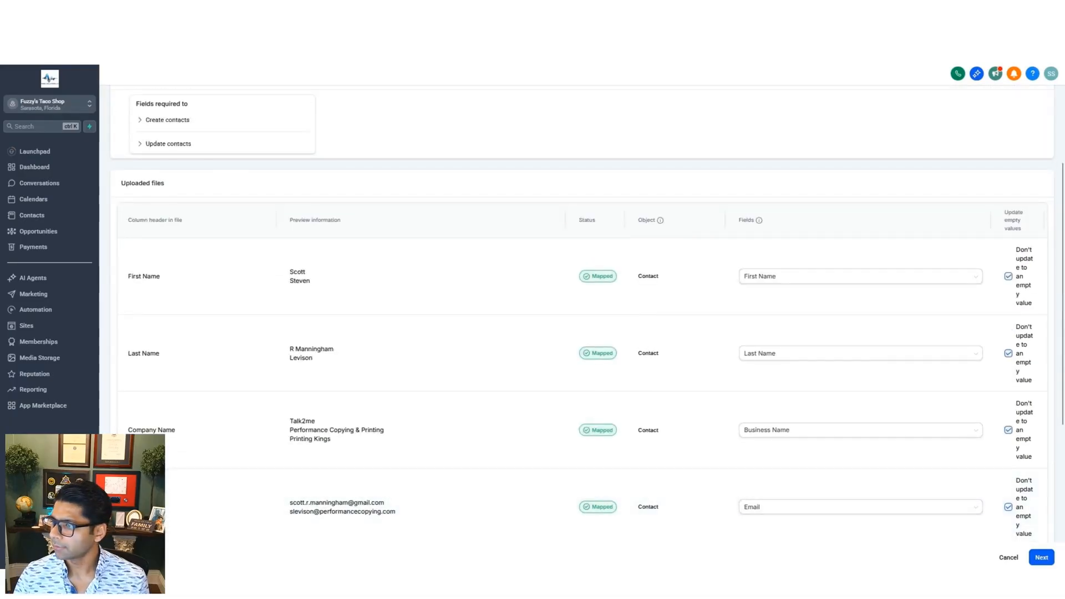
key("alt+Tab")
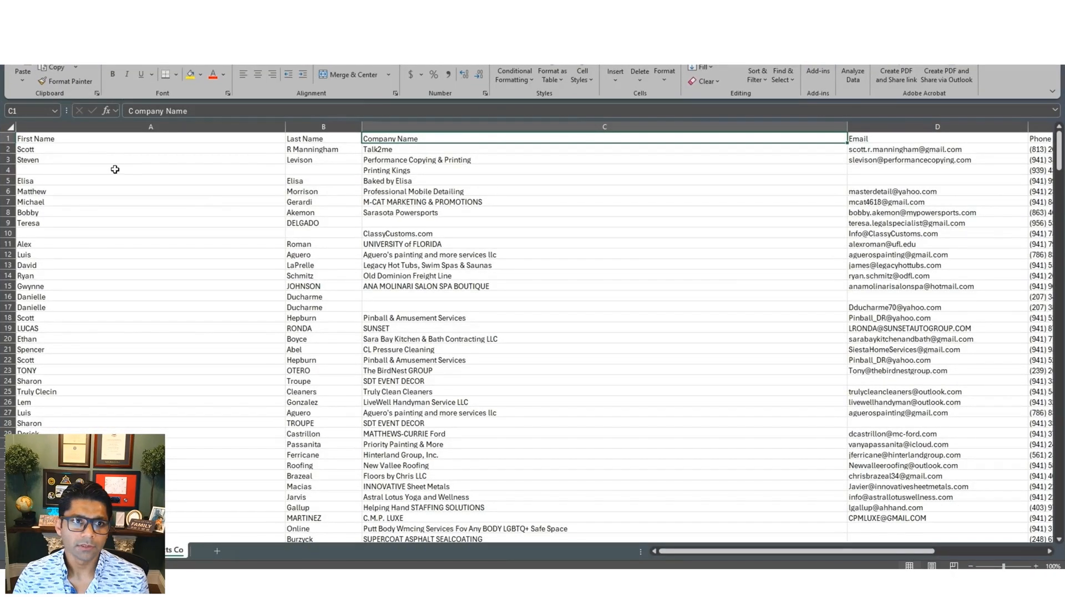
left_click(72, 142)
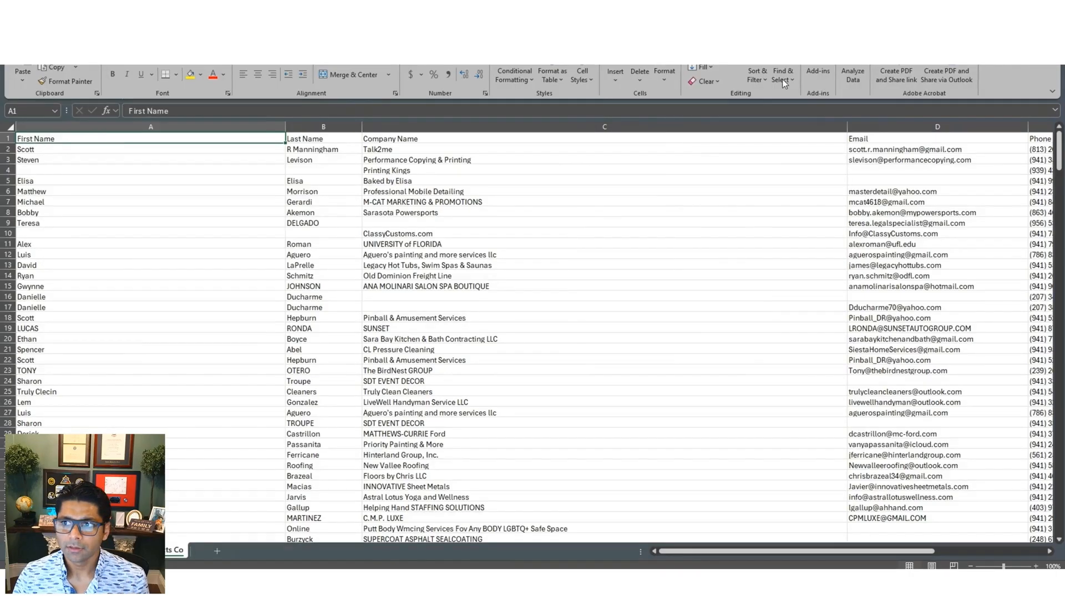
key("alt+Tab")
scroll(773, 444, "up", 5)
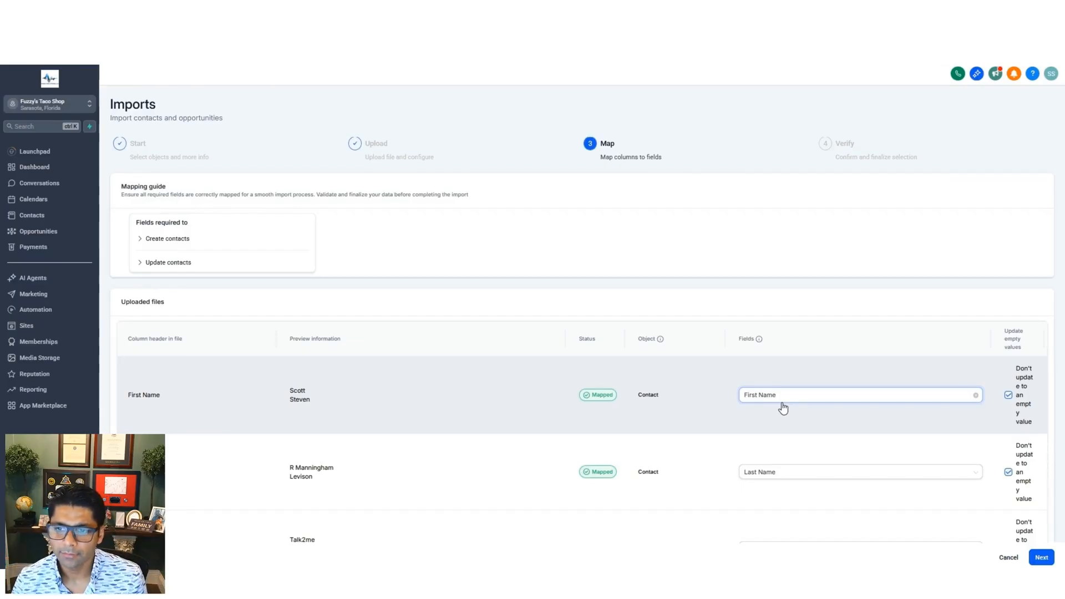
scroll(687, 466, "down", 5)
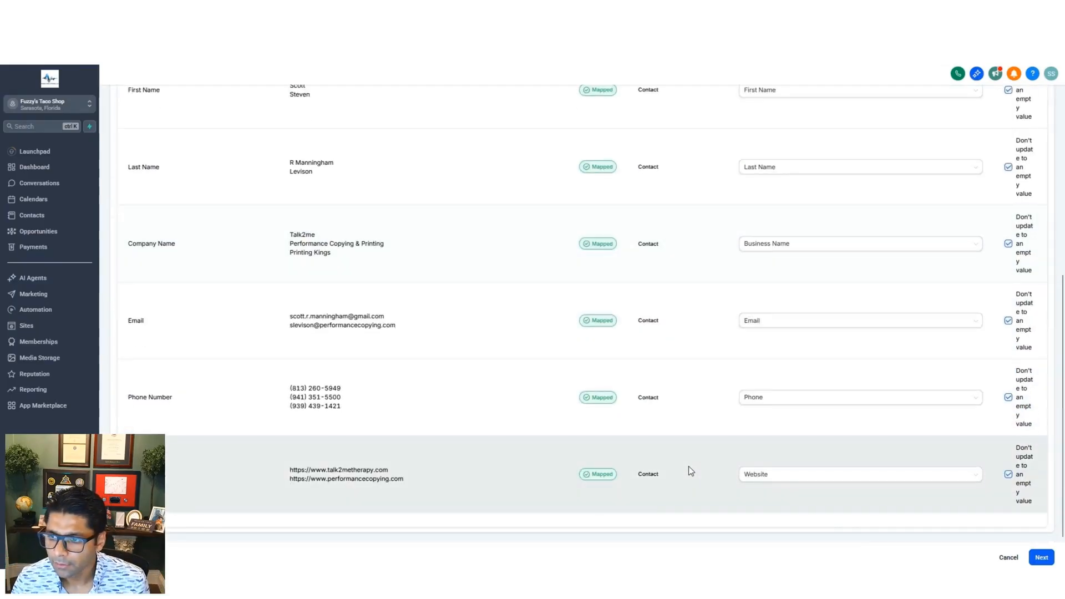
Step: Proceed to verification with a Smartlist for new contacts, and tag the imported contacts Fuzzys_Bulletin_Board_Lead_Sept2025
left_click(1041, 557)
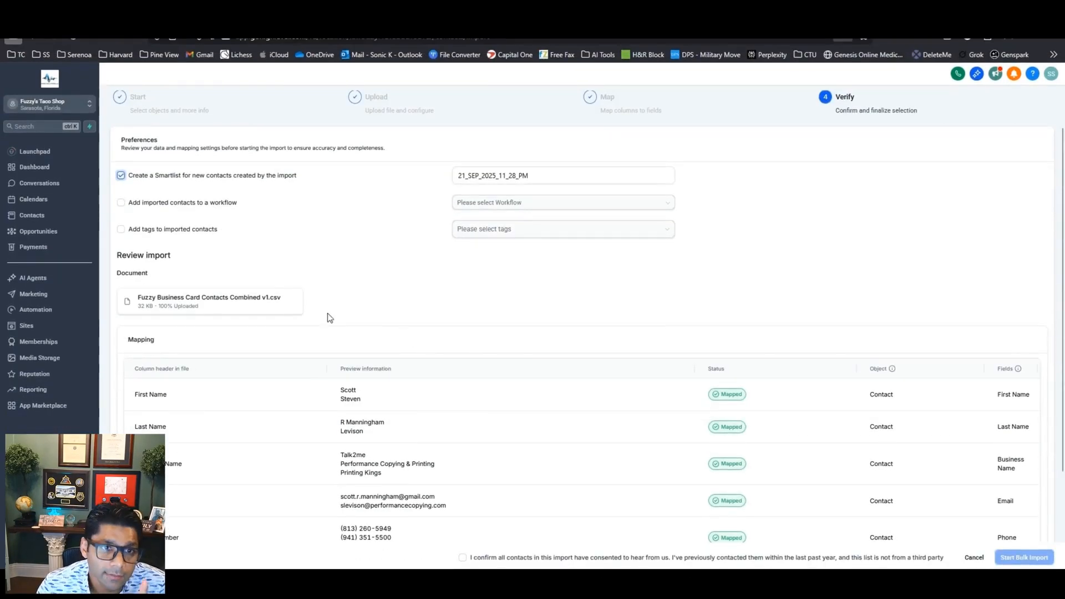
left_click(121, 229)
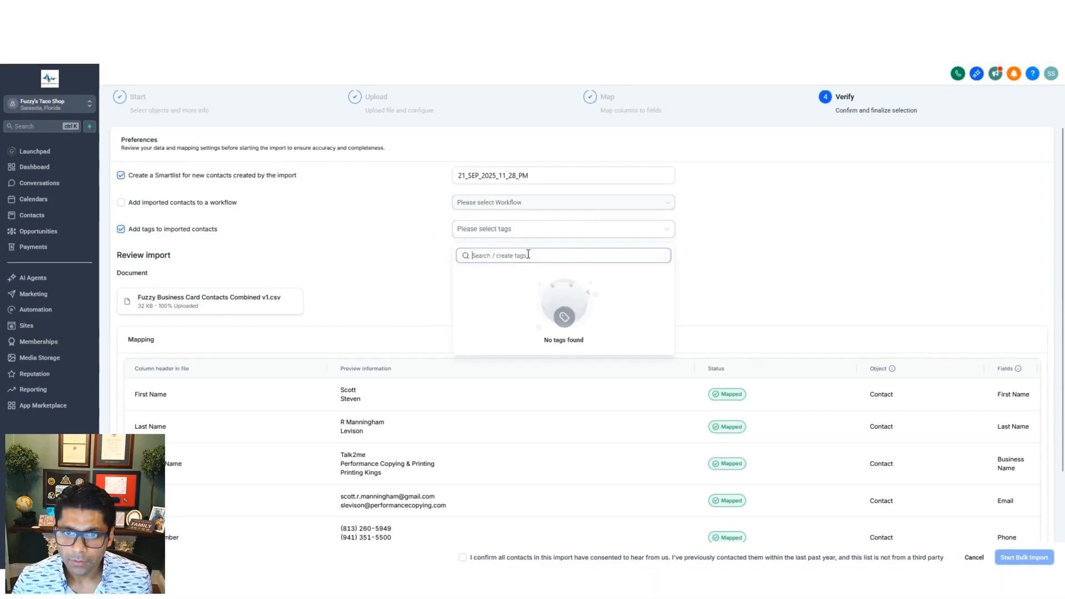
type("Fuzzys_Bulletin_Board_Lead_Sept2025")
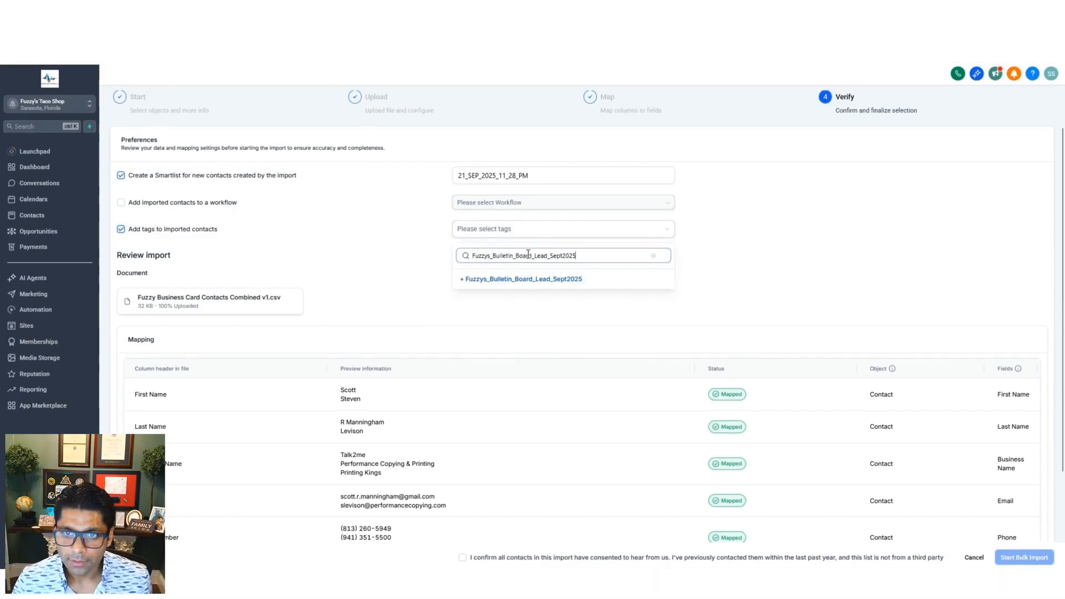
key("Return")
left_click(737, 276)
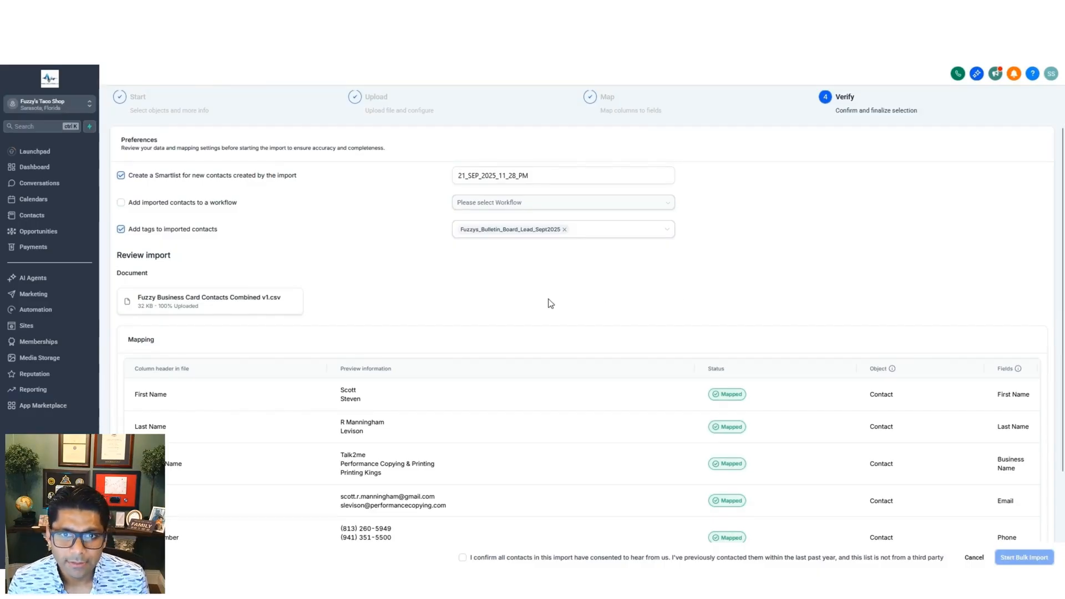
Step: Confirm the contacts' consent, start the bulk import, and check the imported contacts and their tags in the Contacts list
scroll(582, 339, "down", 2)
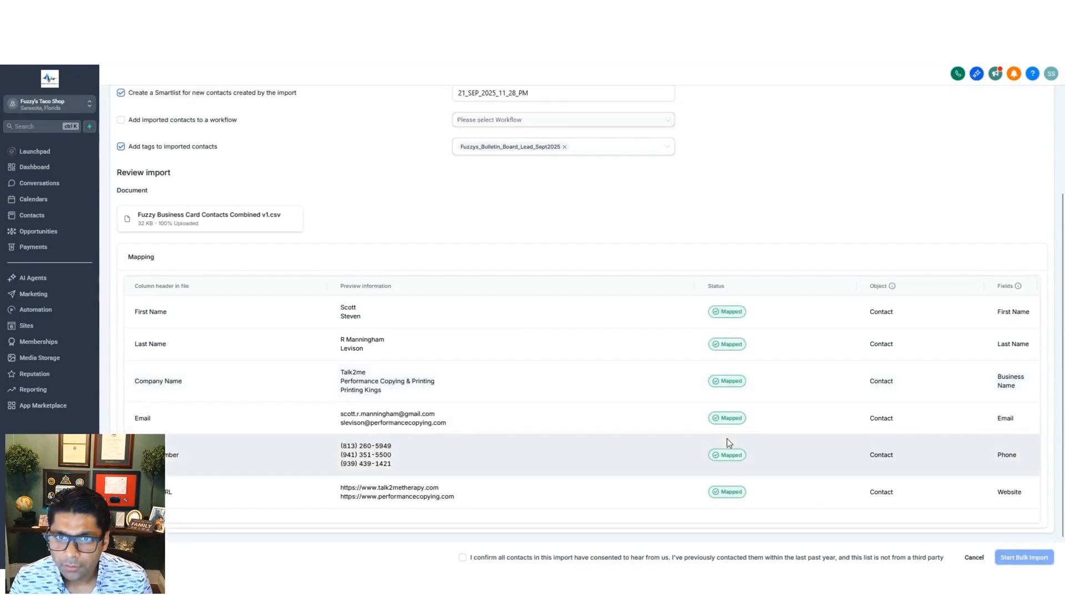
scroll(727, 438, "up", 3)
scroll(690, 434, "down", 3)
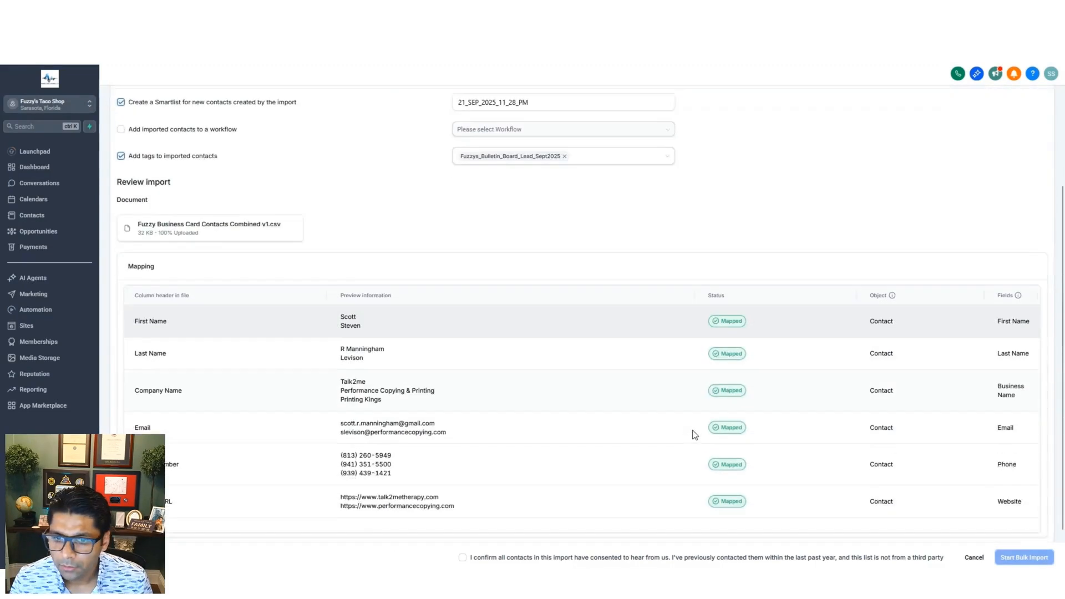
left_click(462, 557)
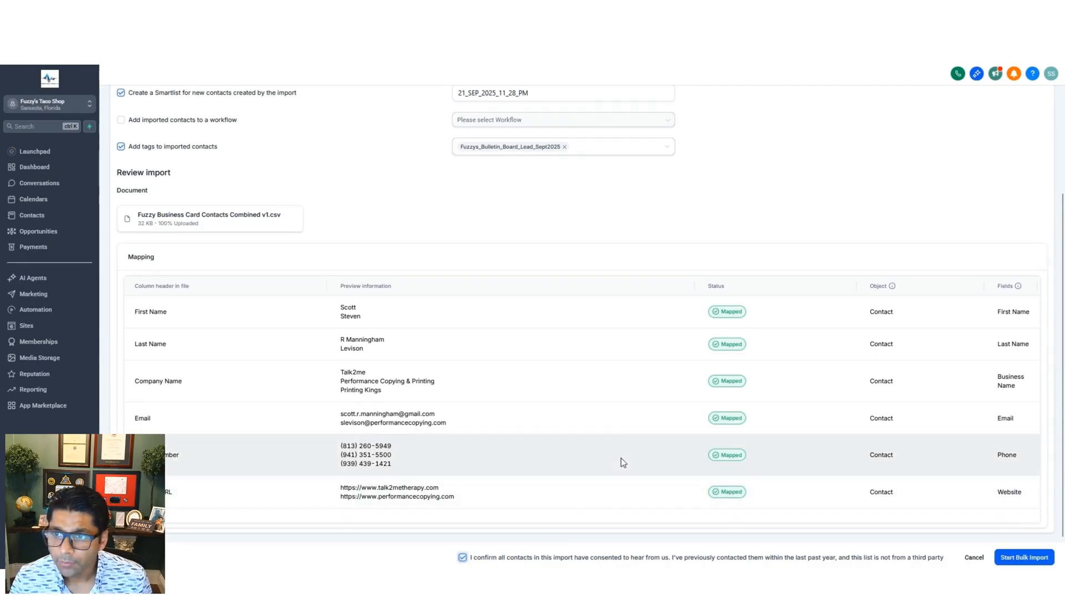
scroll(621, 458, "up", 1)
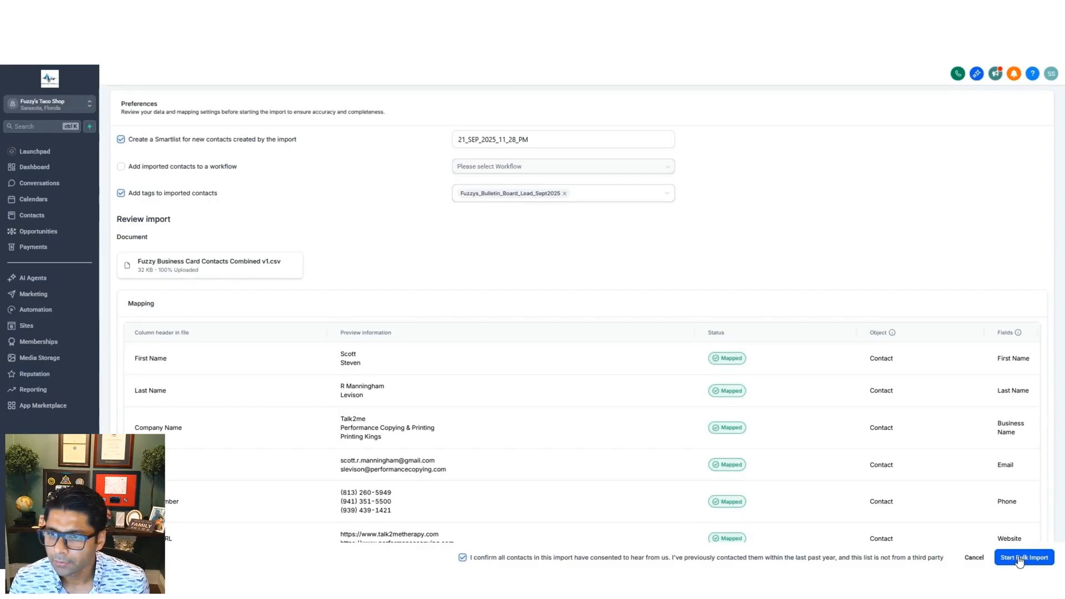
left_click(1020, 557)
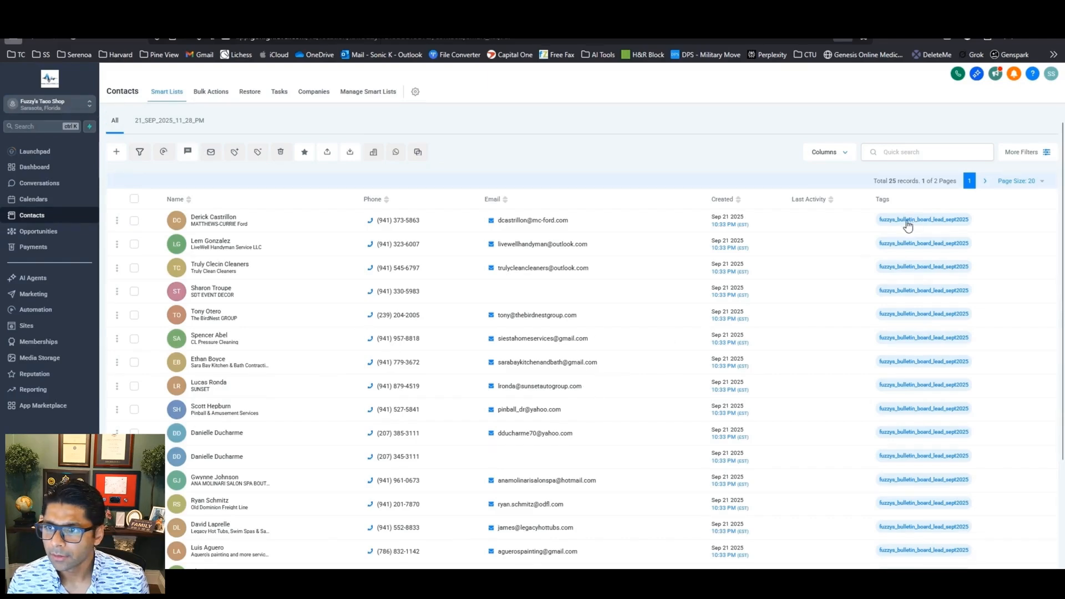
scroll(925, 271, "down", 3)
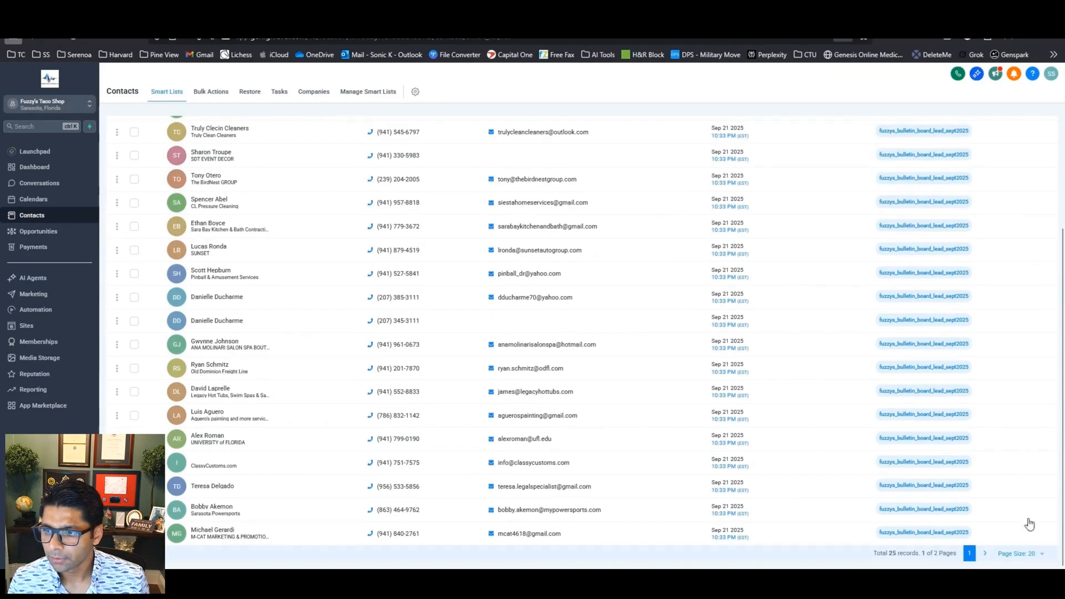
Step: Show 100 contacts per page and look through the whole list of imported contacts
left_click(1036, 553)
left_click(1008, 525)
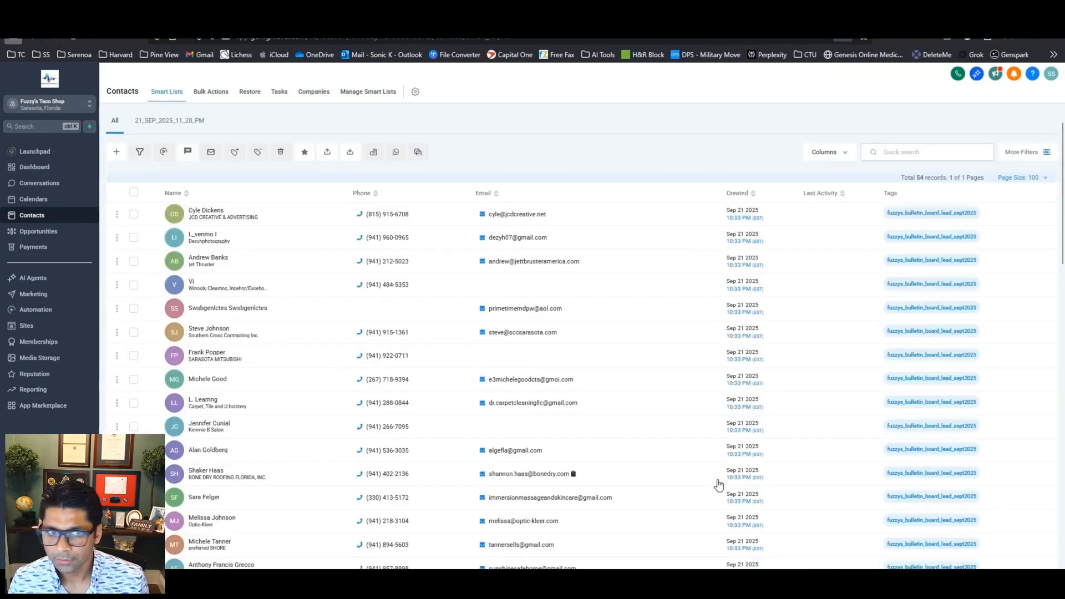
scroll(717, 484, "down", 10)
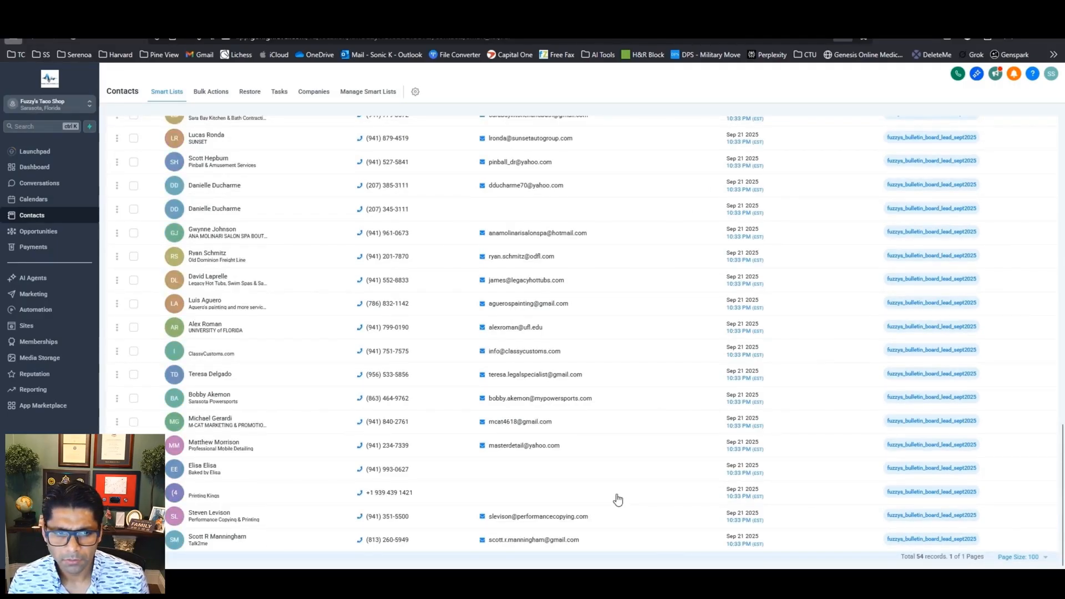
scroll(618, 500, "up", 10)
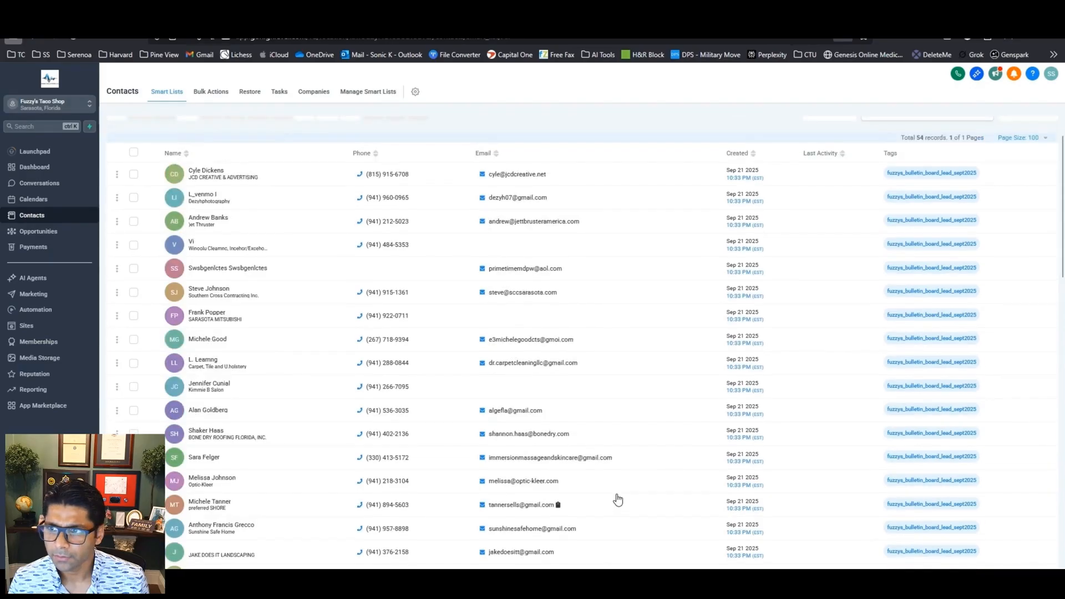
Step: Switch to Excel and check the combined contact list down to its last row, then return to the CRM contacts
key("alt+Tab")
double_click(553, 204)
scroll(77, 397, "down", 20)
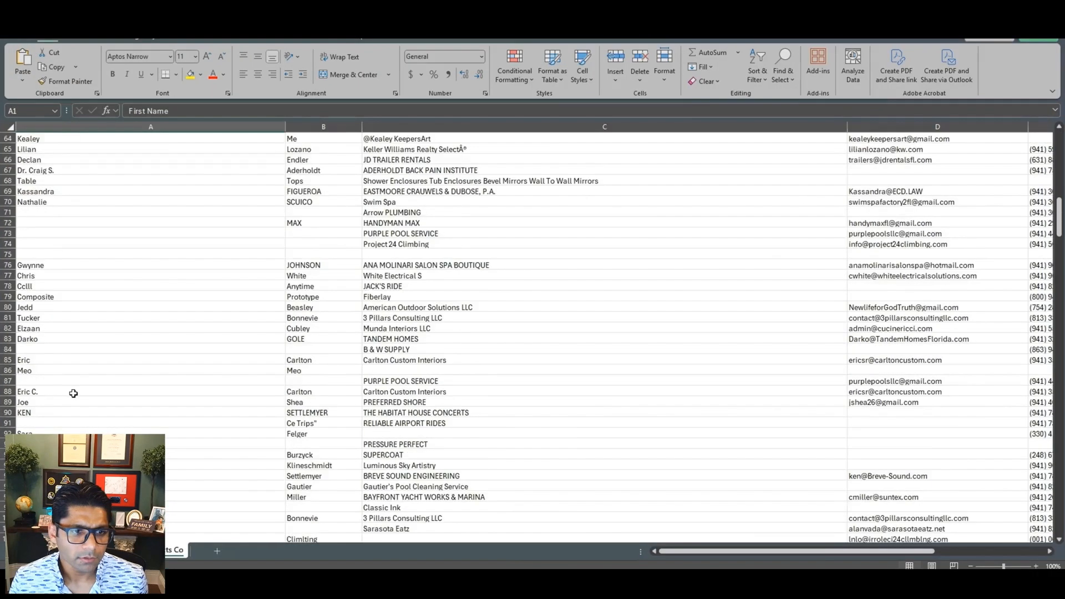
scroll(77, 397, "up", 4)
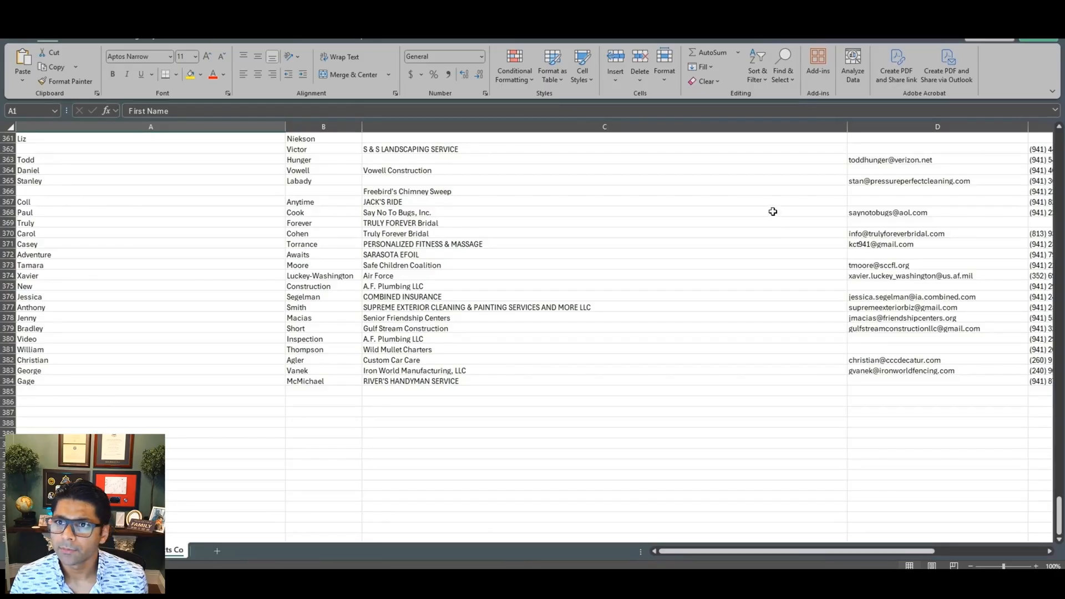
key("alt+Tab")
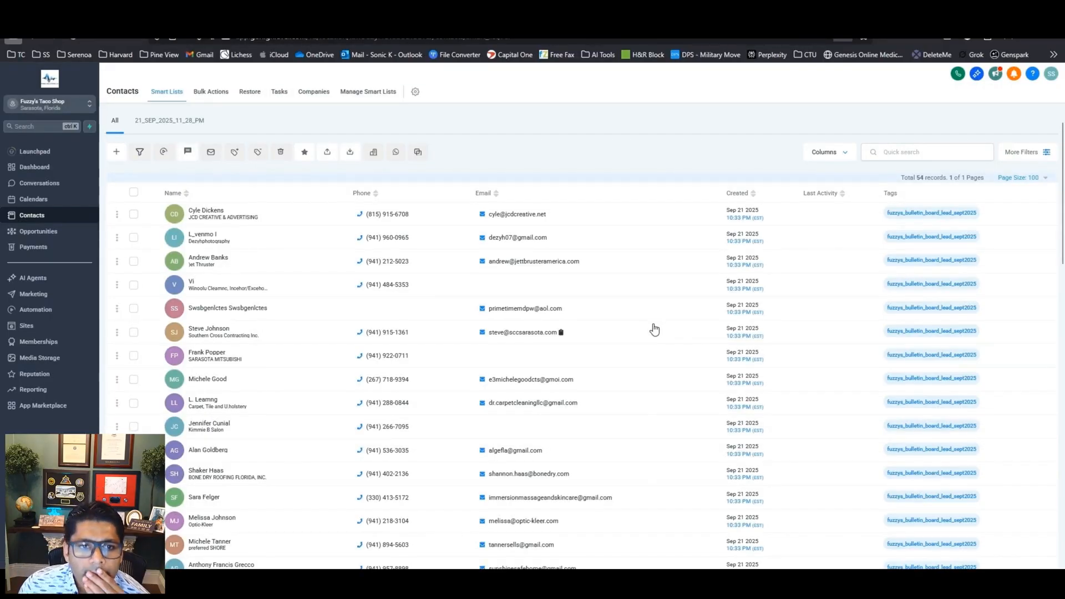
Step: Start another contact import with Fuzzy Business Card Contacts Combined v1.csv, set to create and update contacts, and proceed to column mapping
left_click(349, 154)
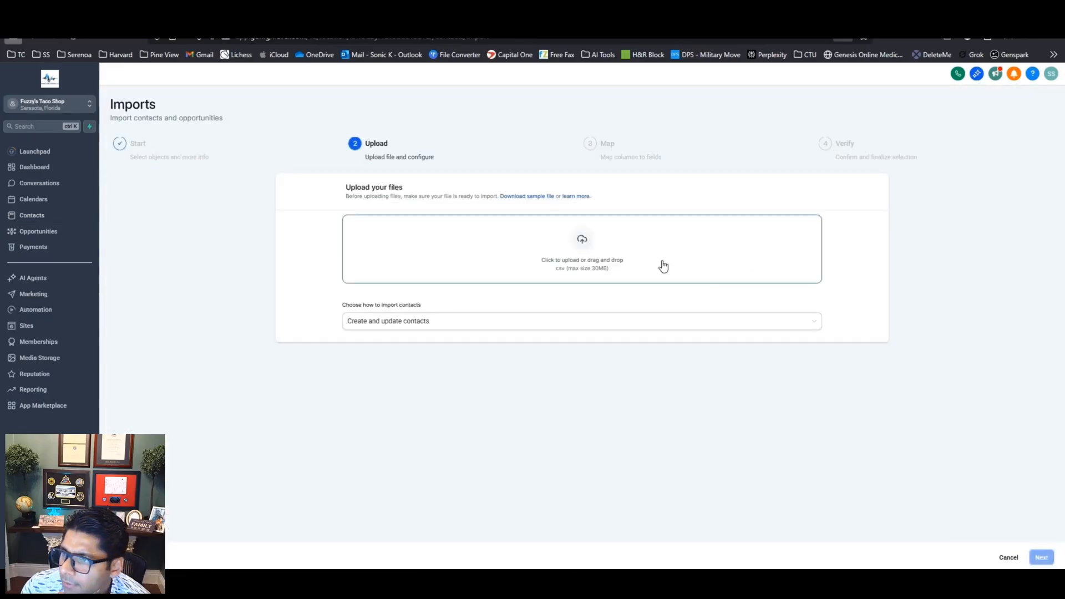
left_click(582, 247)
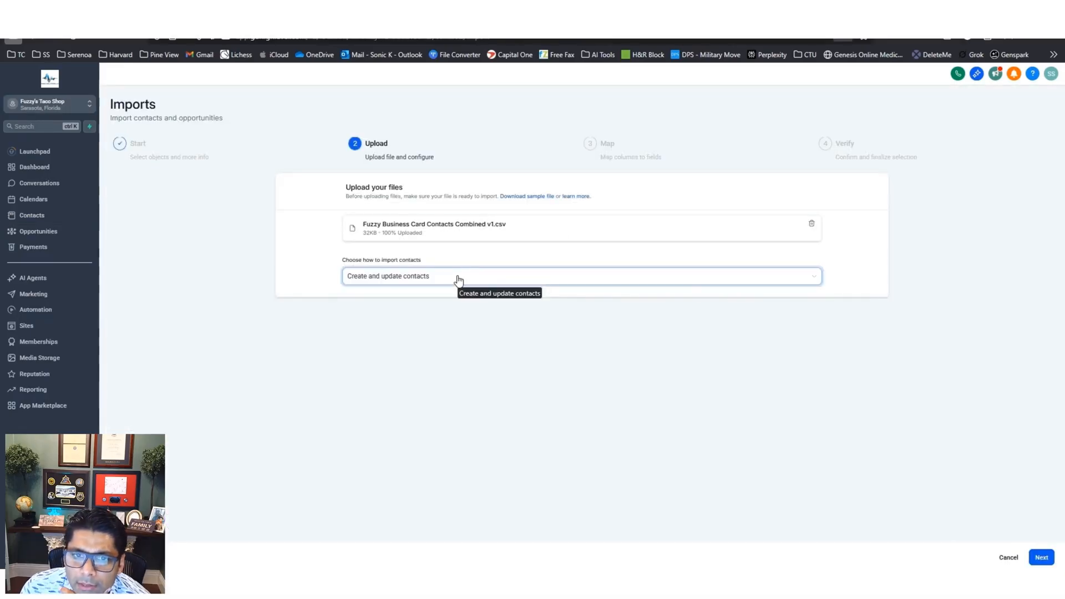
left_click(1037, 557)
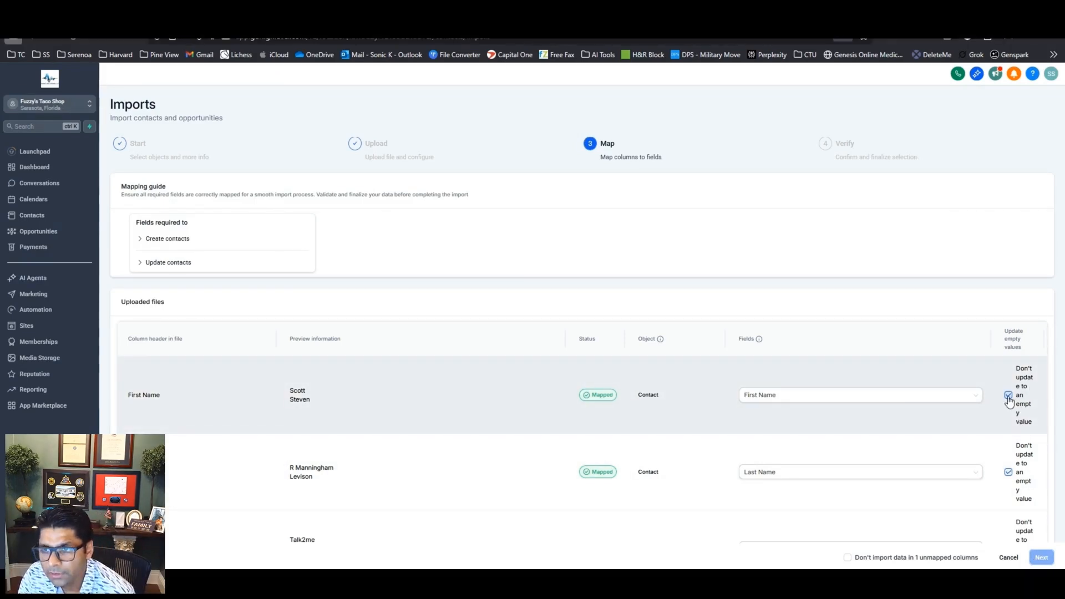
Step: Allow empty-value updates for the First Name through Phone Number columns, map the website URL column to Website, and proceed to verification
left_click(1008, 394)
scroll(1009, 277, "down", 5)
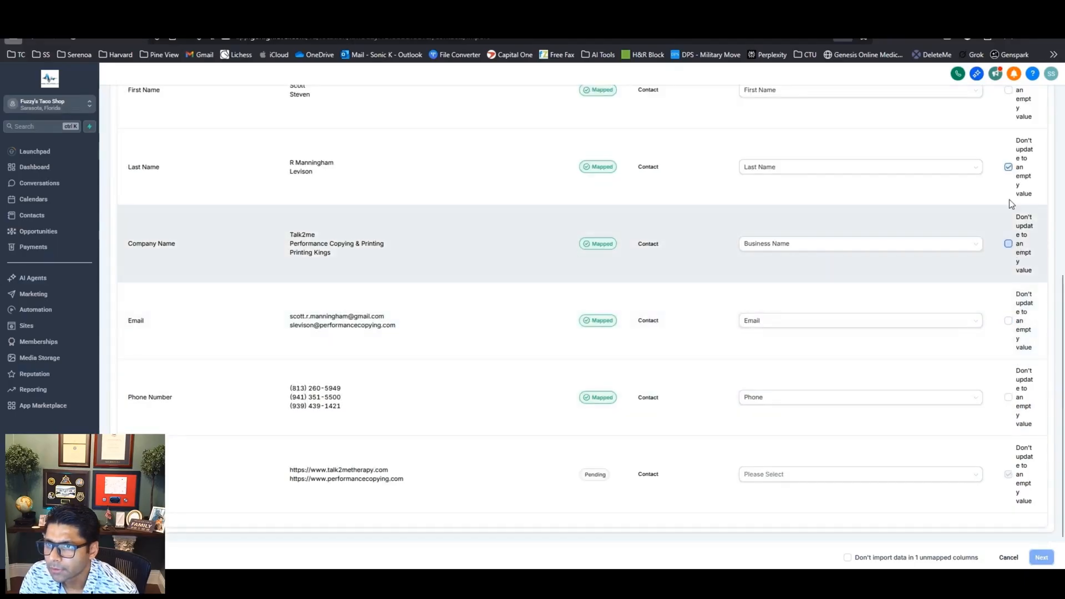
left_click(1008, 167)
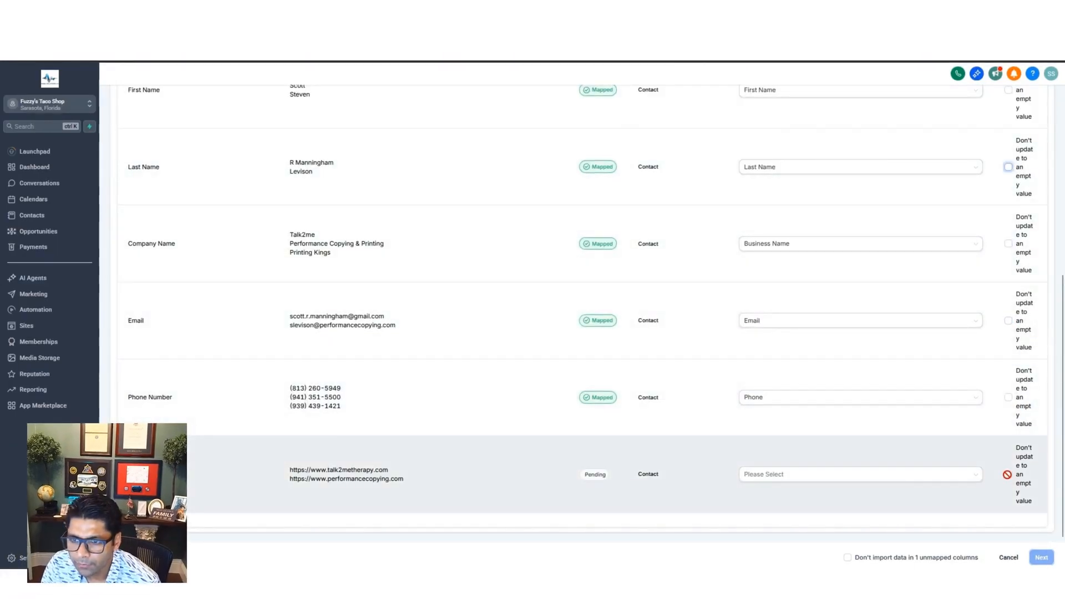
left_click(898, 473)
left_click(866, 454)
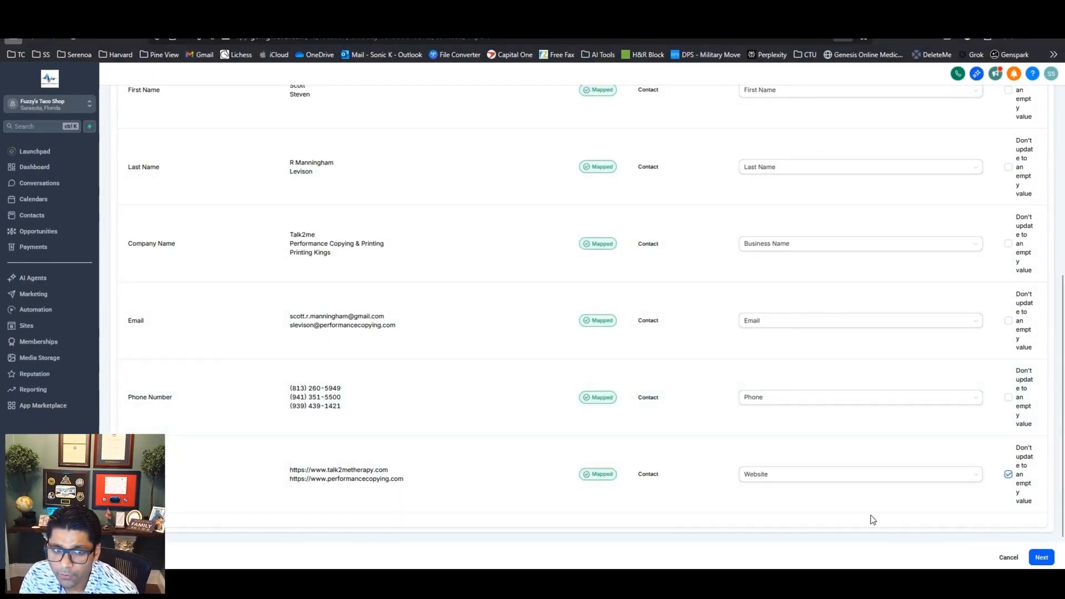
left_click(1041, 557)
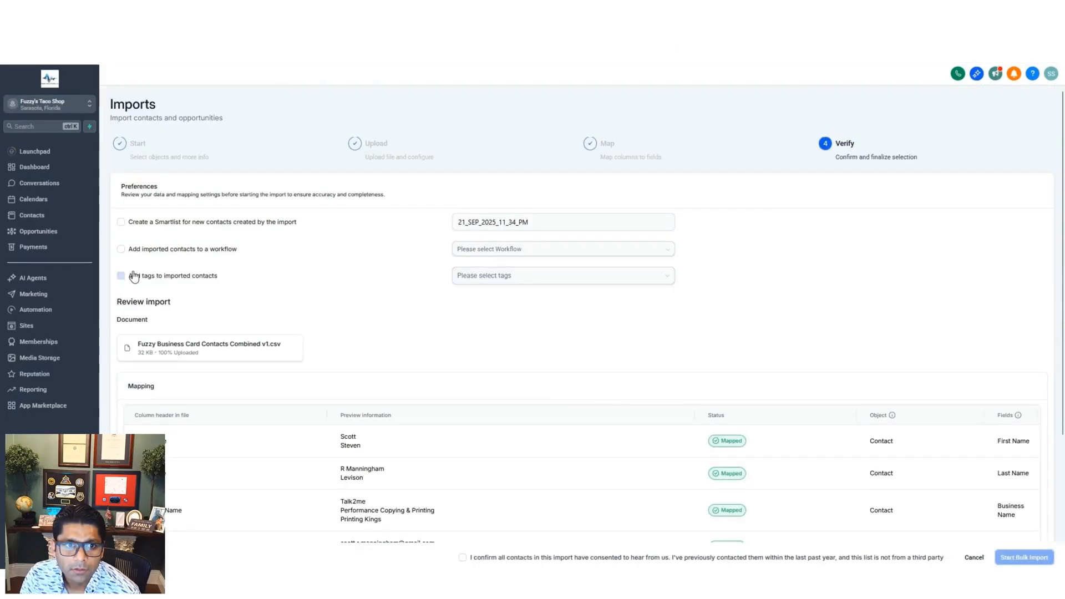
Step: Enable a Smartlist for the new contacts and tag the imported contacts fuzzys_bulletin_board_lead_sept2025
left_click(120, 224)
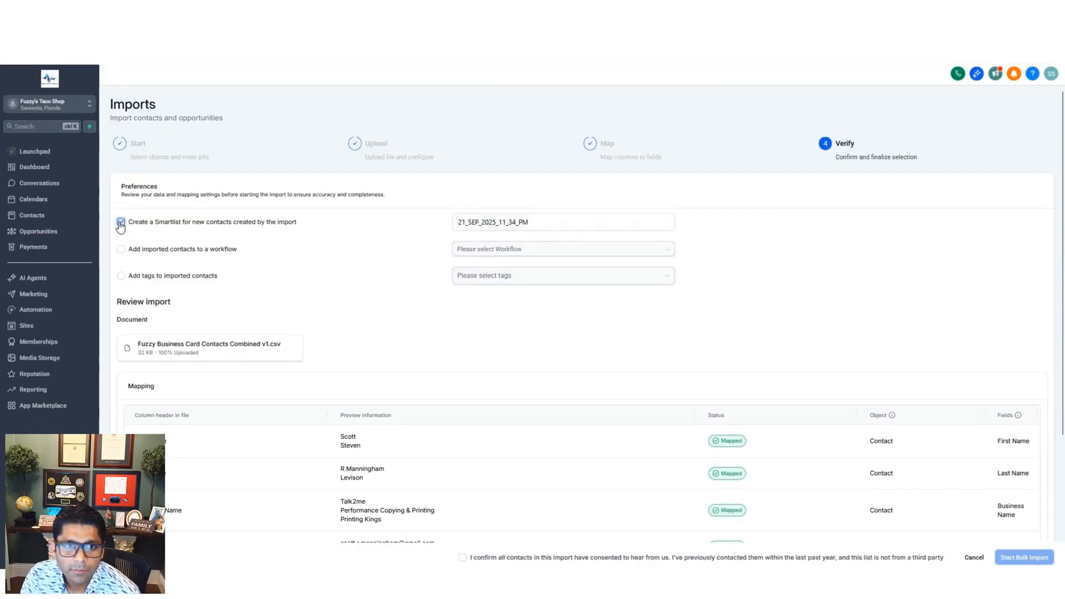
left_click(121, 277)
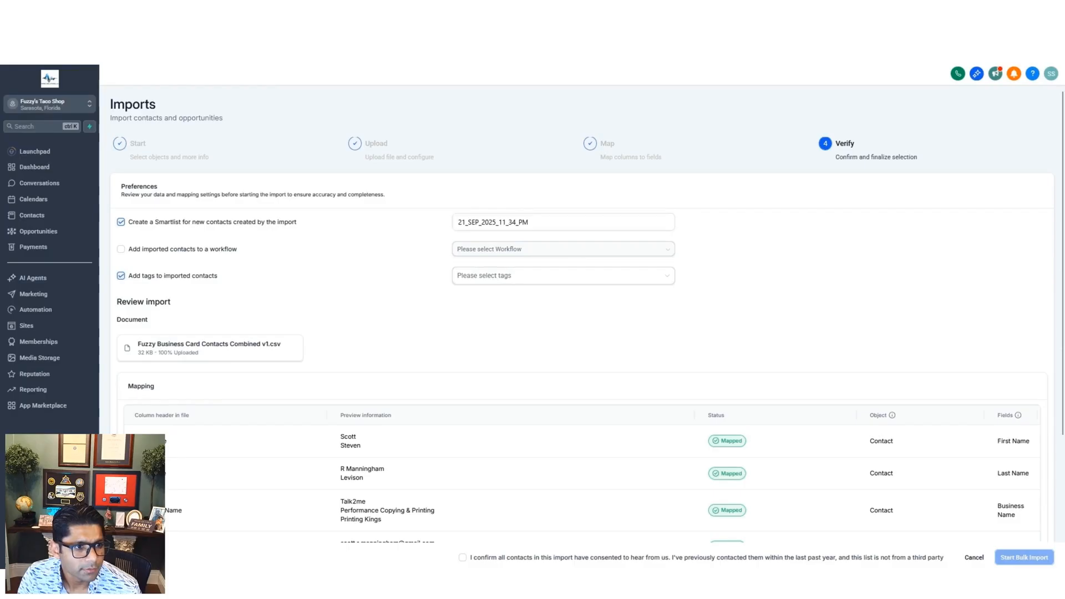
left_click(516, 277)
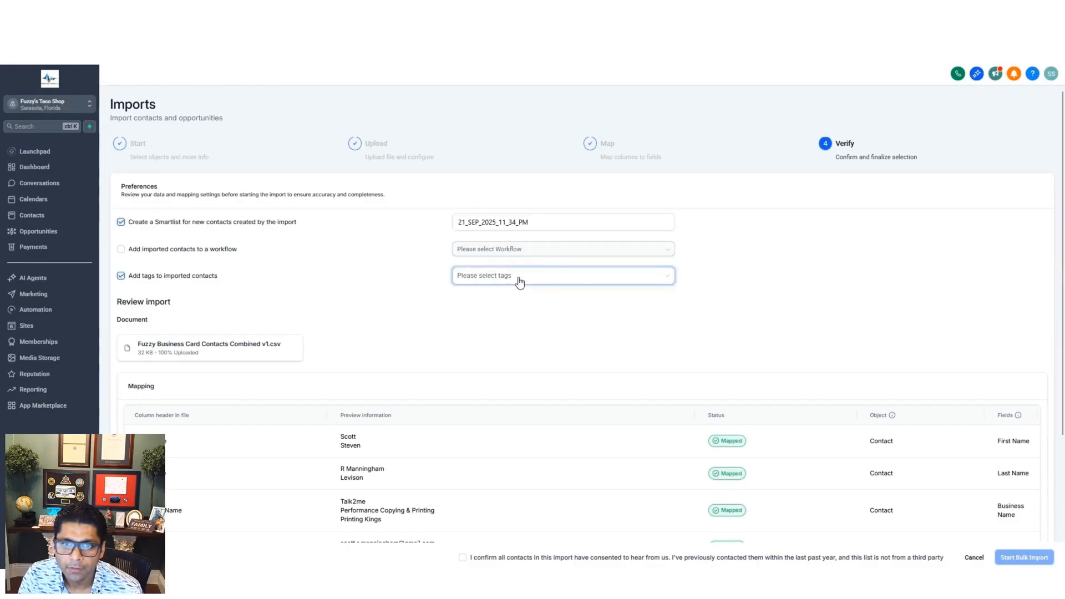
left_click(509, 324)
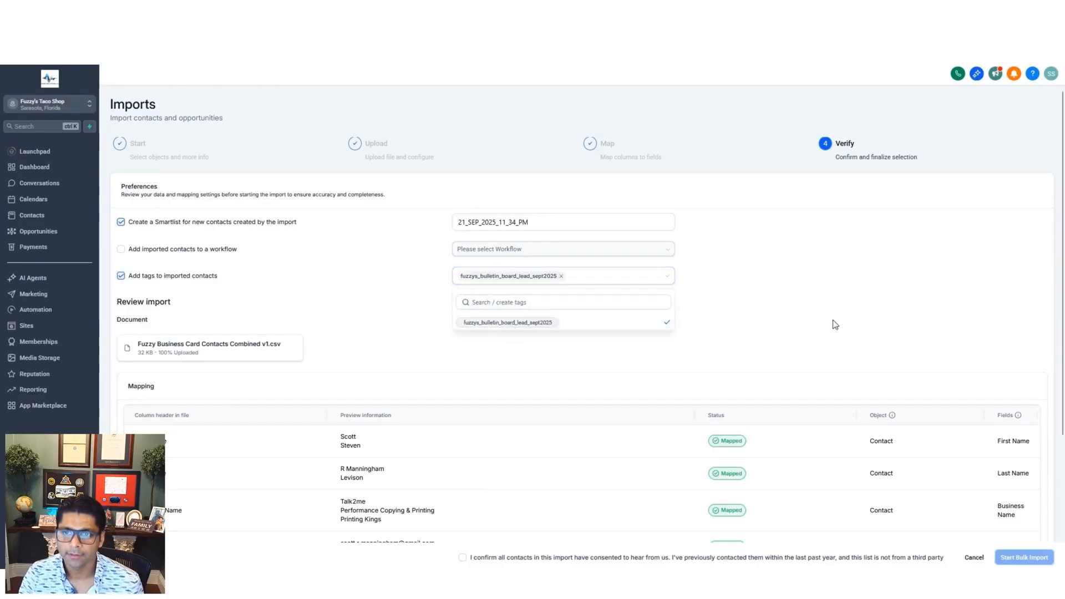
left_click(749, 326)
Step: Review the import mapping, confirm that all contacts have consented, and start the bulk import
scroll(749, 326, "down", 2)
left_click(465, 558)
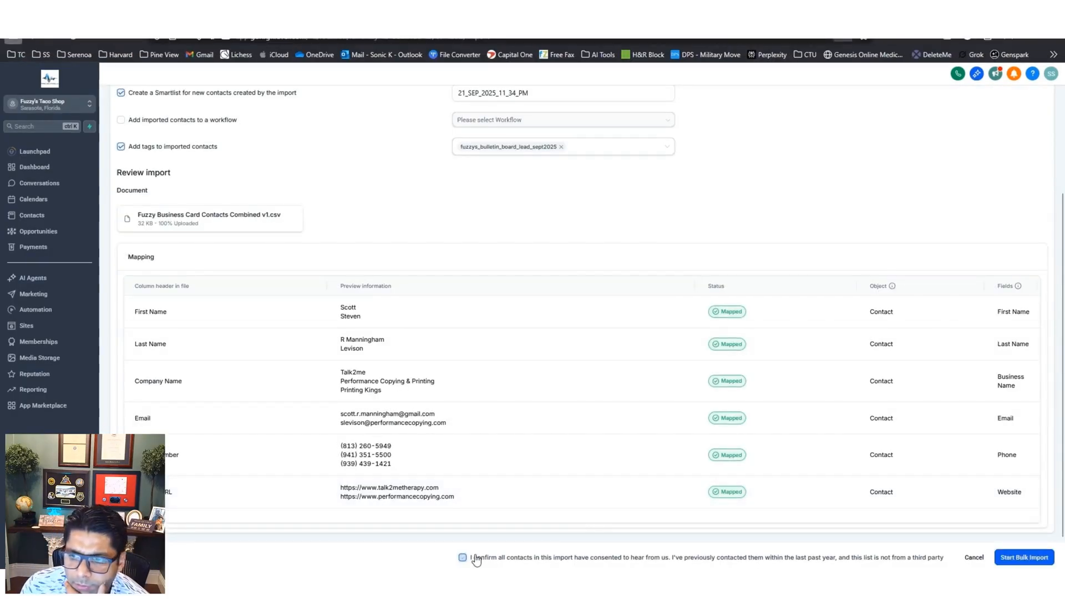
left_click(1024, 557)
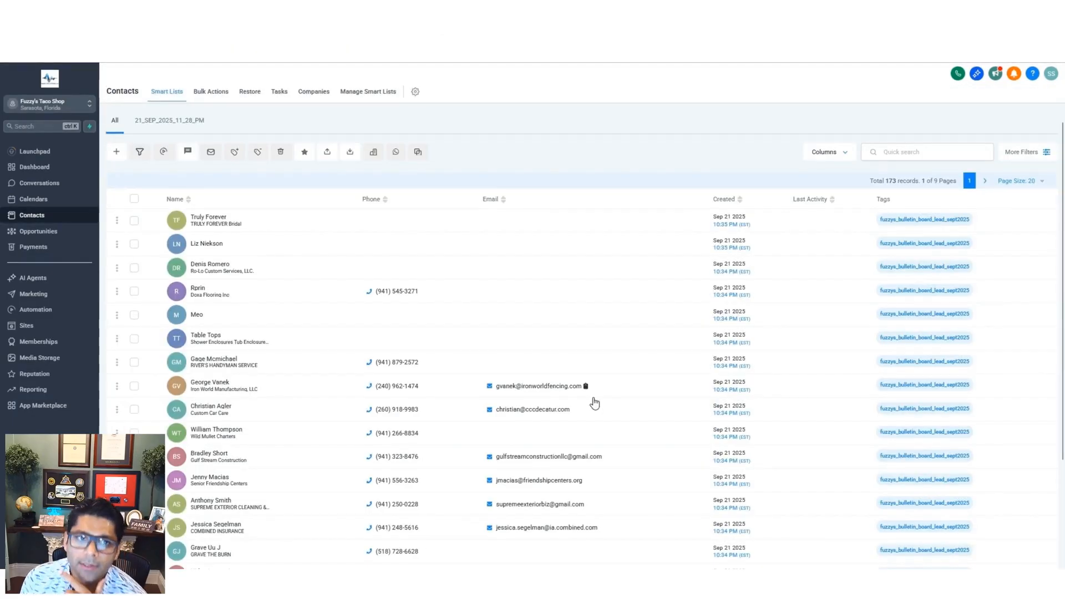
Step: Display 100 contacts per page and check the newly imported contacts and their tags down to the end of the page
scroll(596, 420, "down", 3)
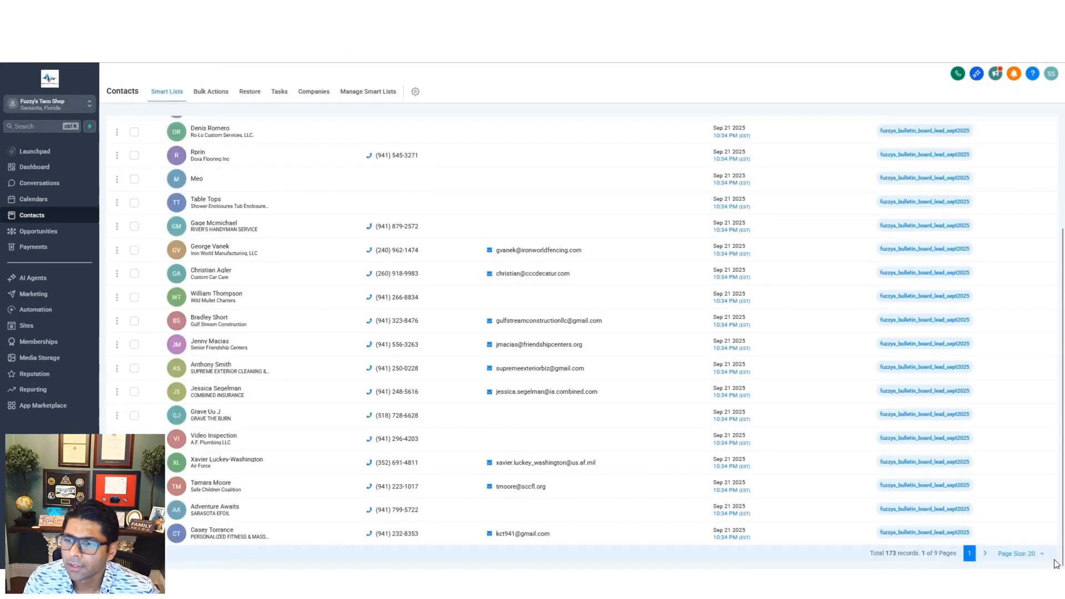
left_click(1041, 556)
left_click(1007, 539)
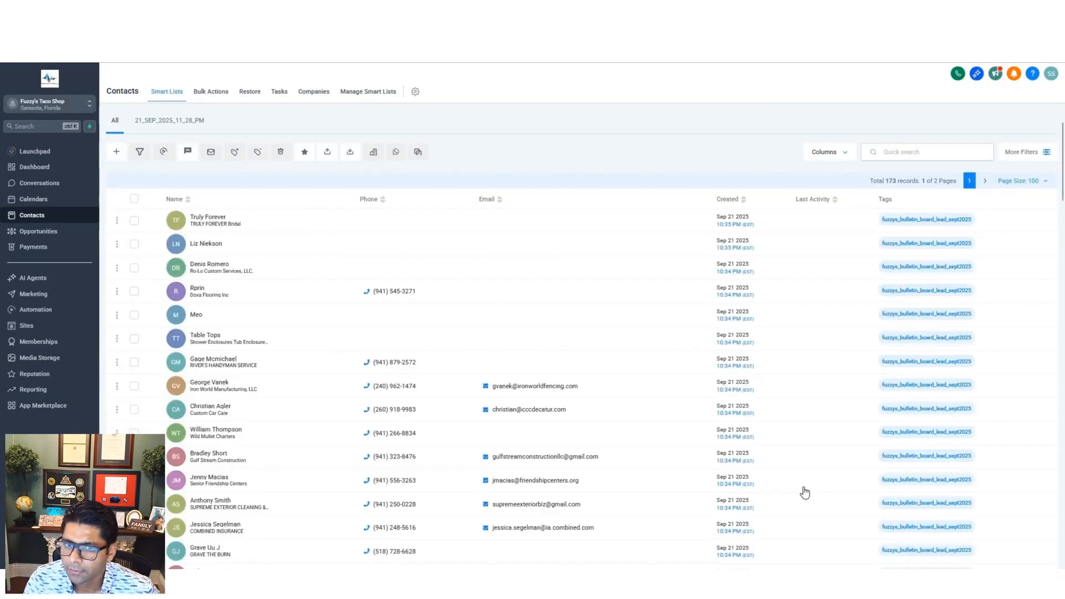
scroll(803, 492, "down", 4)
scroll(803, 492, "down", 15)
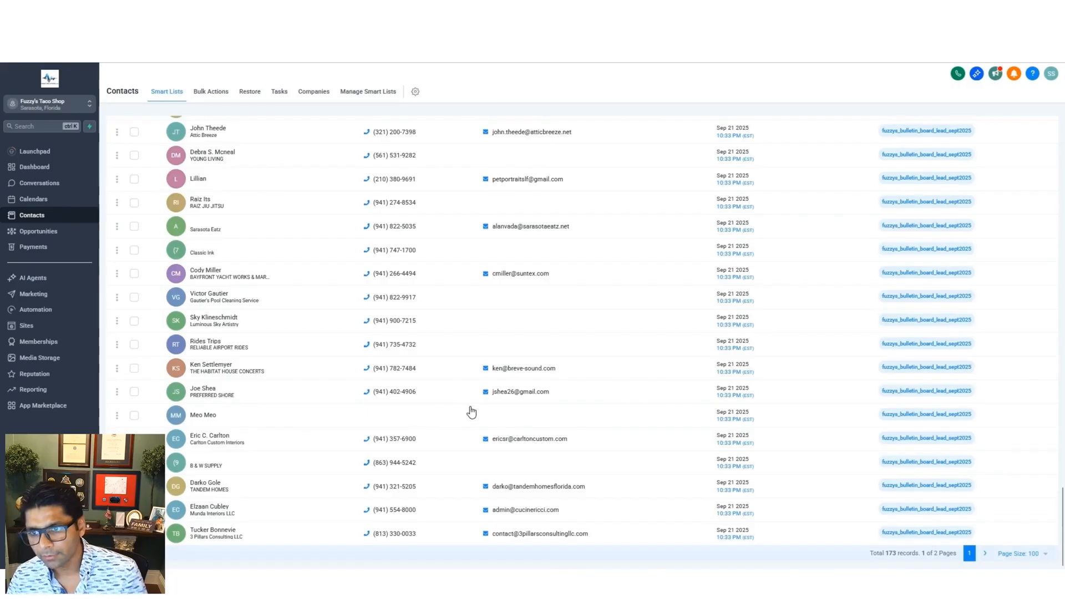
scroll(586, 411, "up", 1)
scroll(594, 408, "up", 15)
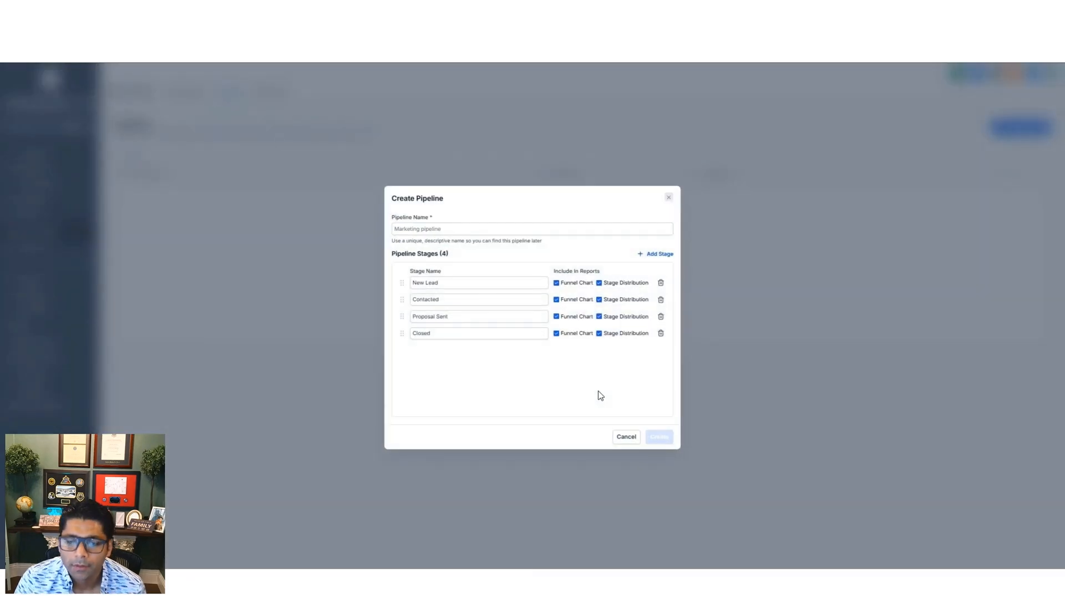
Step: Name the new pipeline Fuzzy's Ad Space Sales and rename its Proposal Sent stage to Interested
left_click(486, 226)
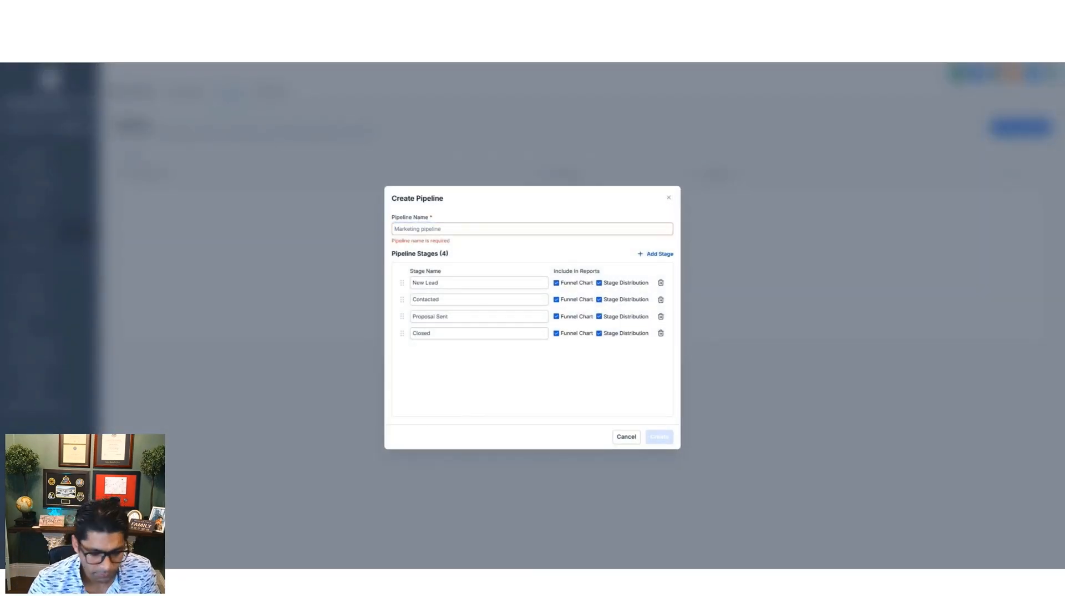
left_click(404, 230)
type("Fuzzy's Ad Space Sales")
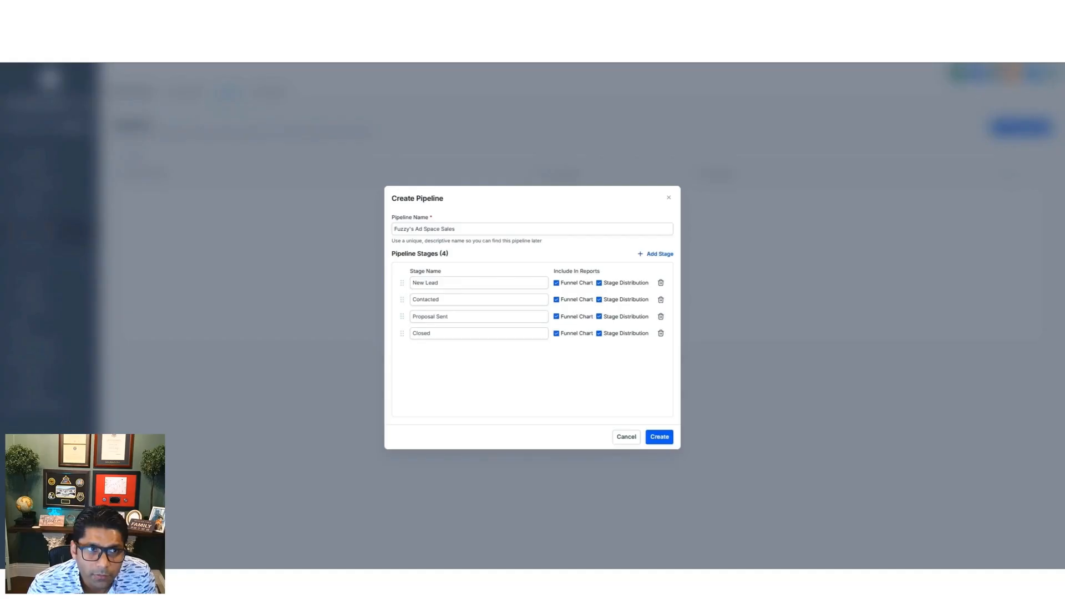
left_click(465, 300)
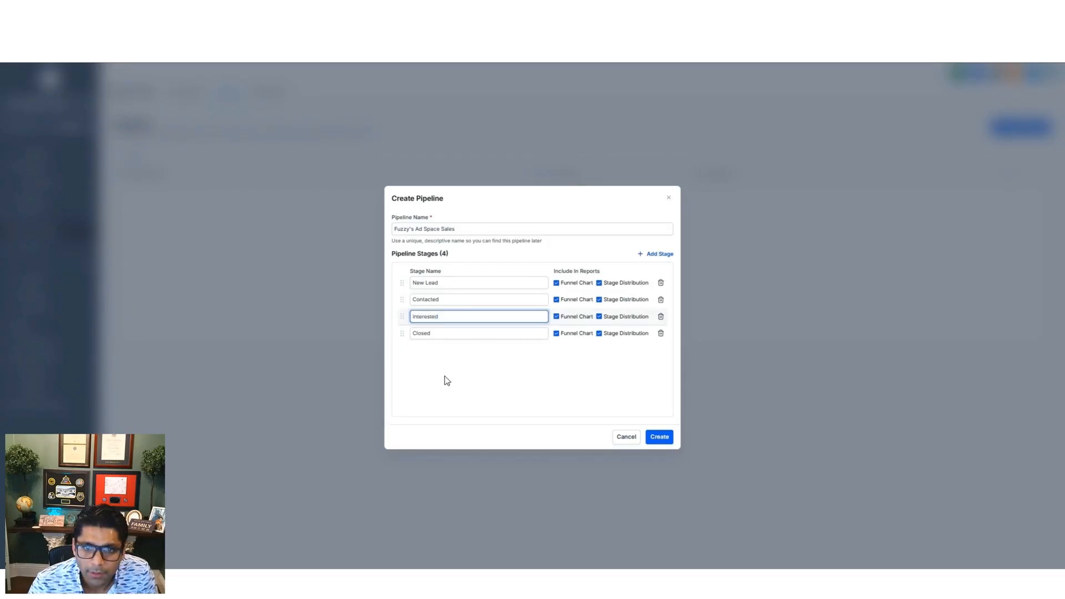
left_click(443, 377)
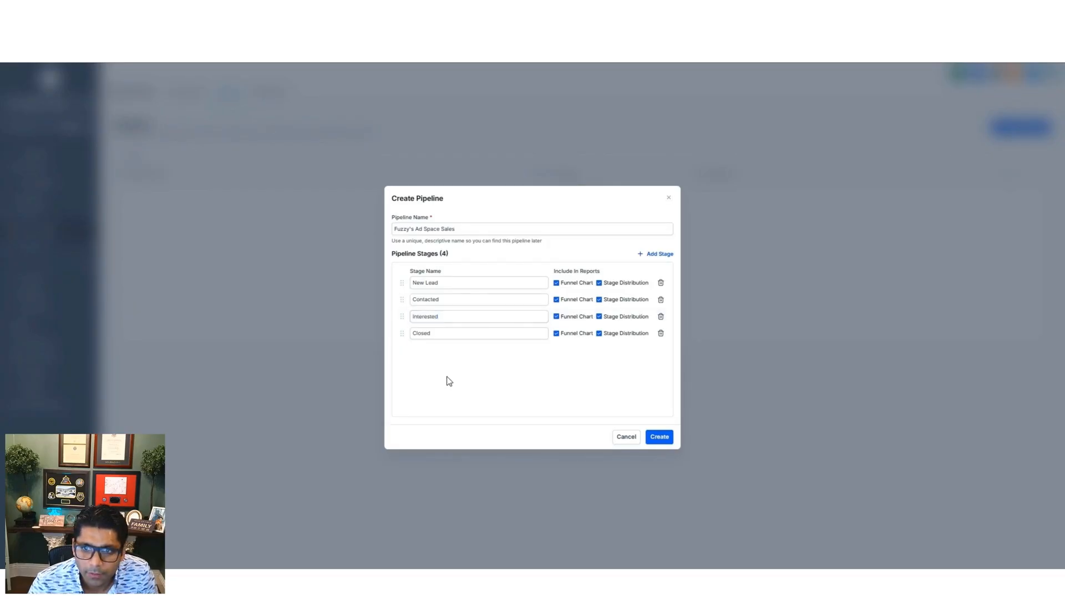
Step: Add a pipeline stage named Invoice Sent between the Interested and Closed stages
left_click(653, 256)
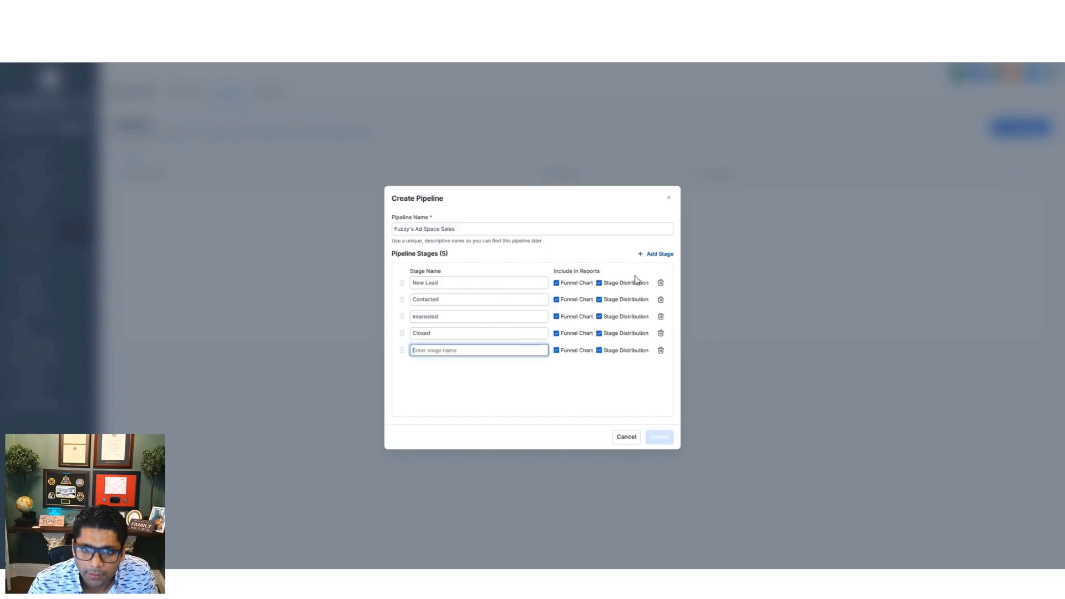
left_click_drag(404, 352, 404, 335)
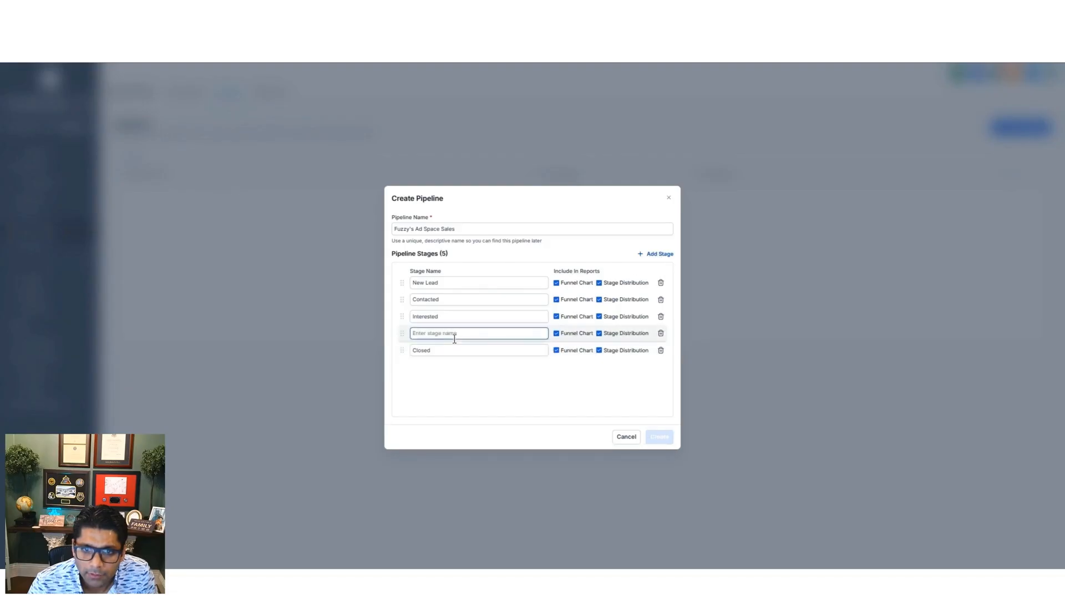
type("Invoice Sent")
left_click(478, 395)
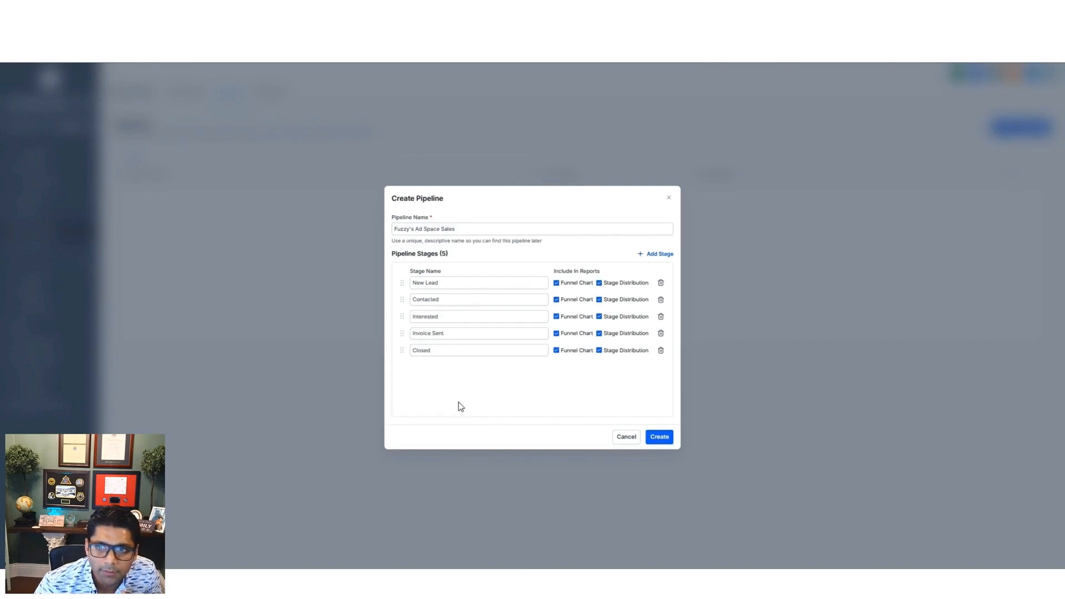
Step: Add a final stage named Not Interested Currently after Closed, and create the pipeline
left_click(655, 255)
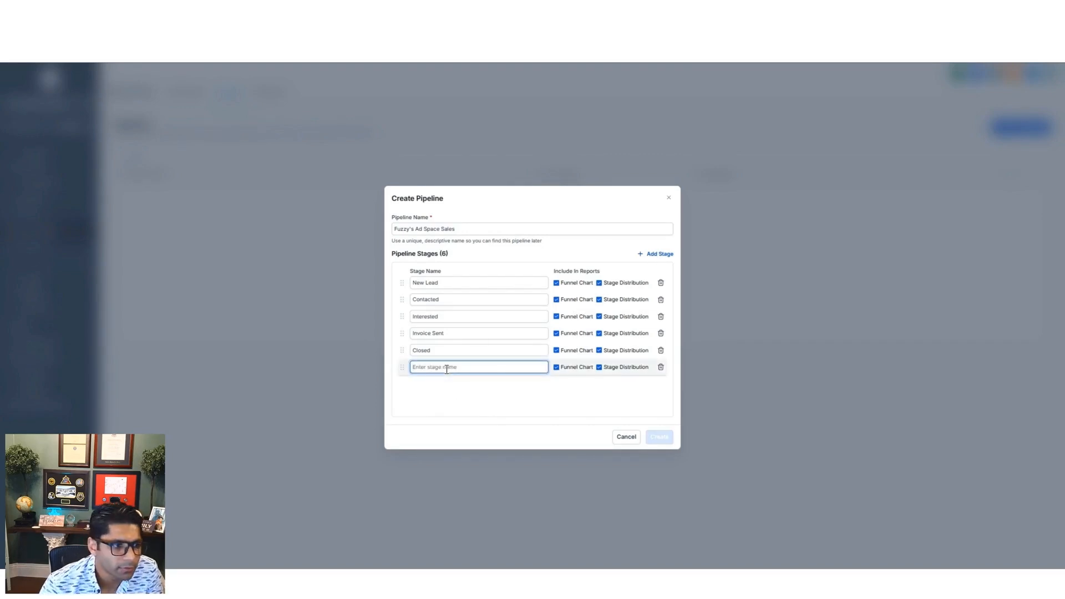
type("Not INter")
key("BackSpace")
key("BackSpace")
key("BackSpace")
key("BackSpace")
type("nterested Currently")
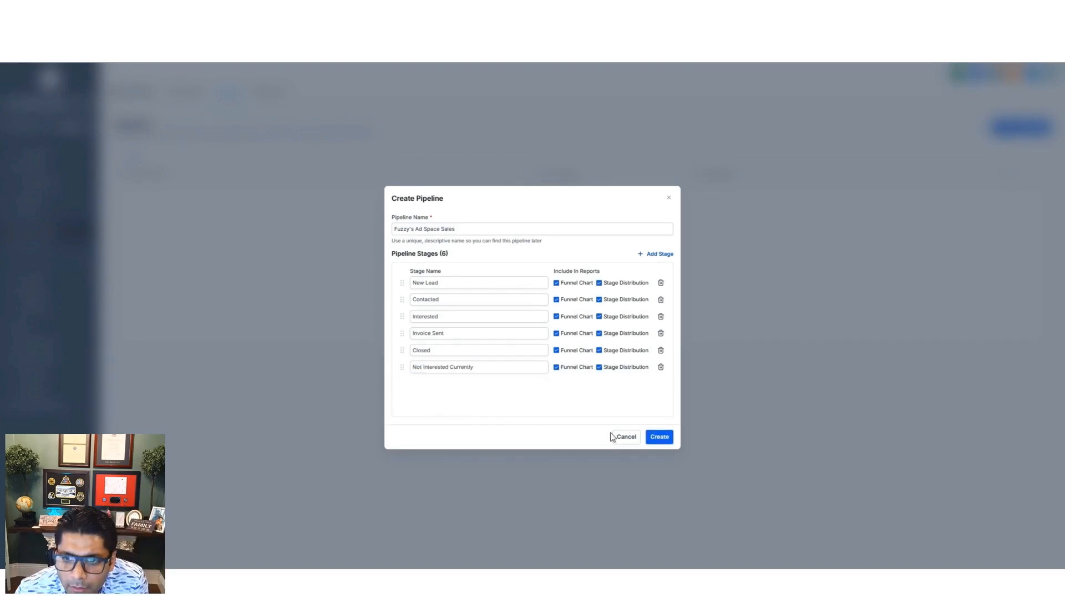
left_click(658, 437)
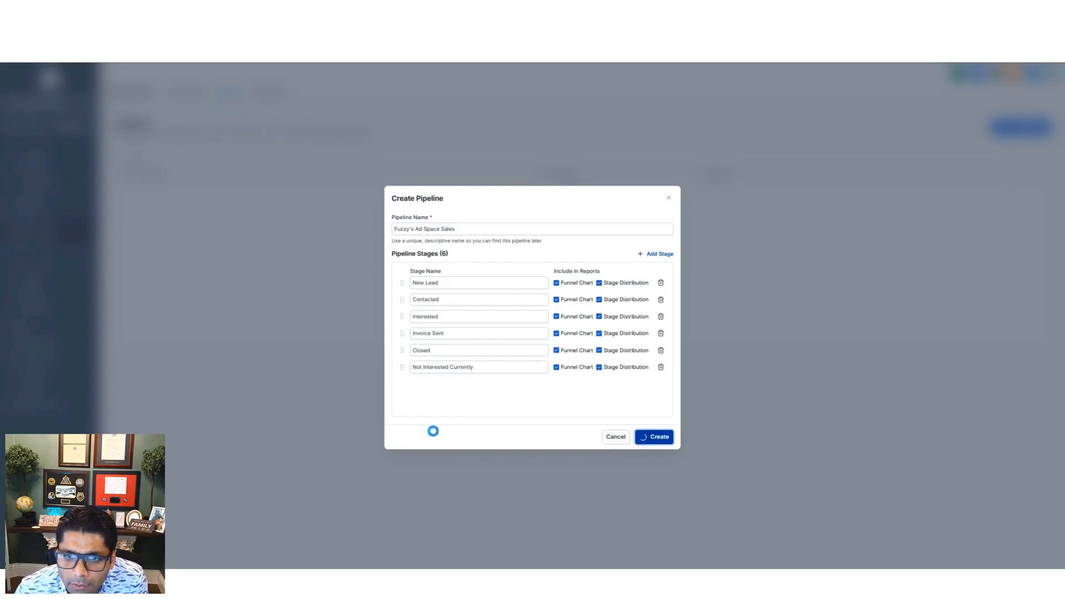